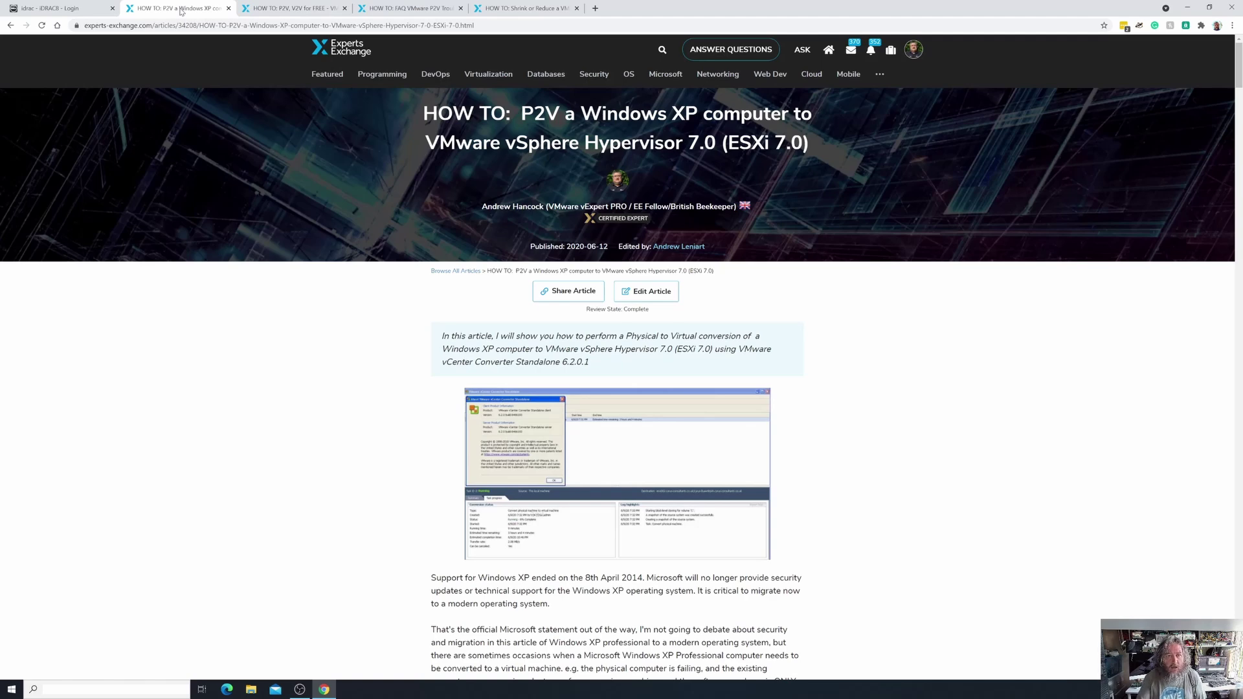
Switch to the Experts Exchange article on shrinking a VMware VMDK with vCenter Converter Standalone.
click(513, 9)
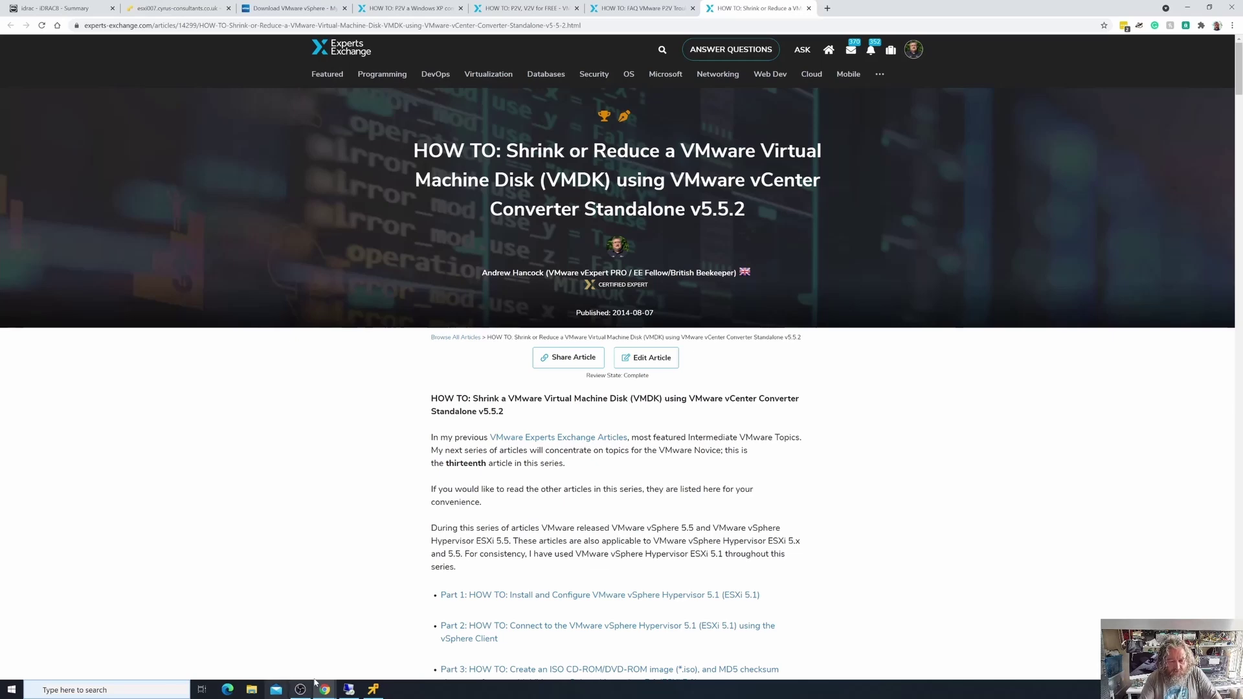
Go to the ESXi Host Client and bring up the Windows XP VM's remote console and Start menu.
click(174, 8)
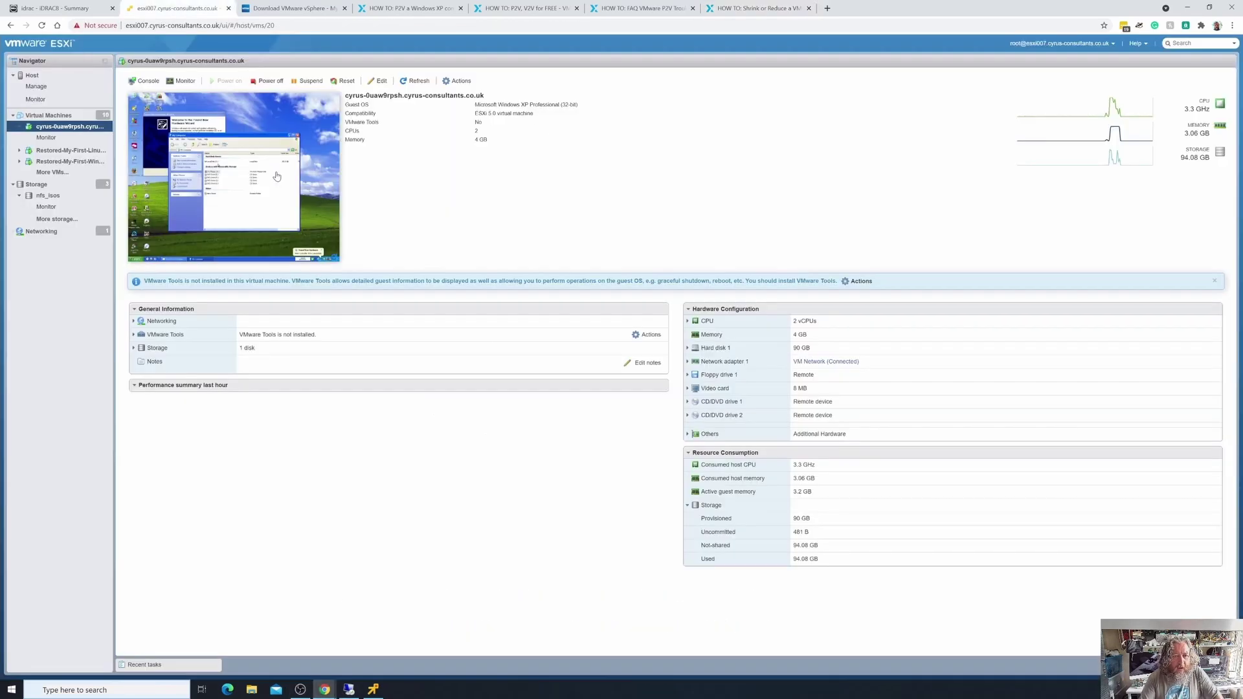
right_click(78, 132)
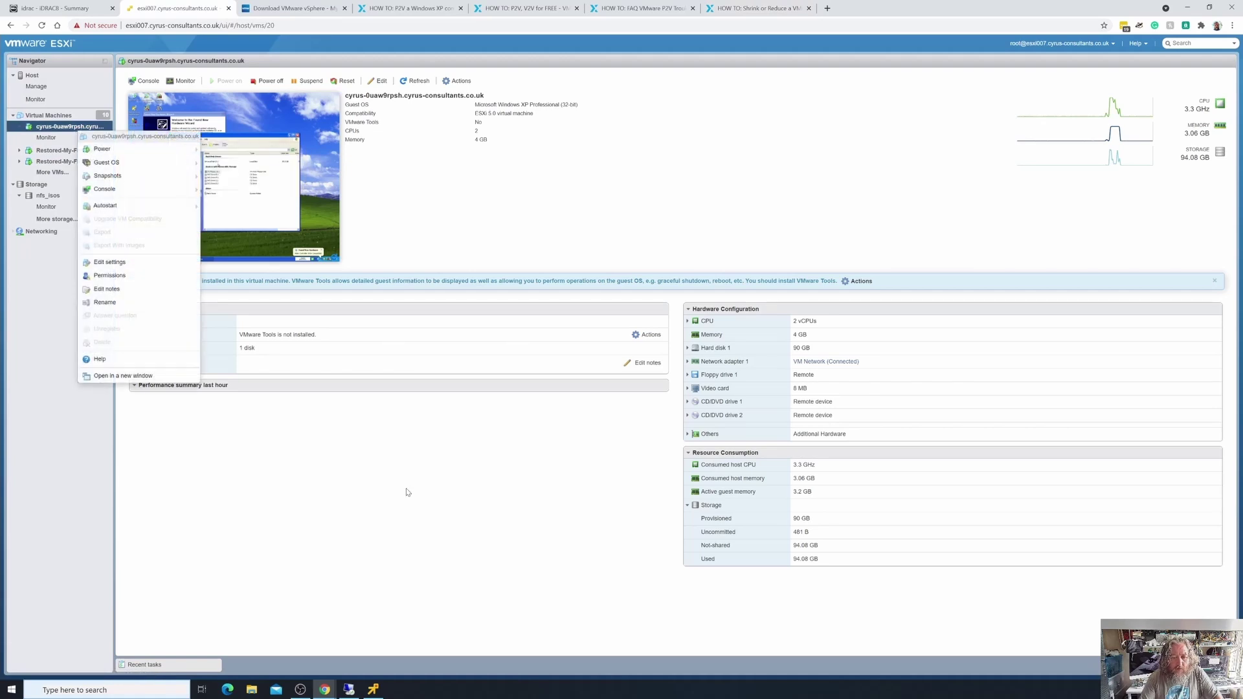
click(373, 689)
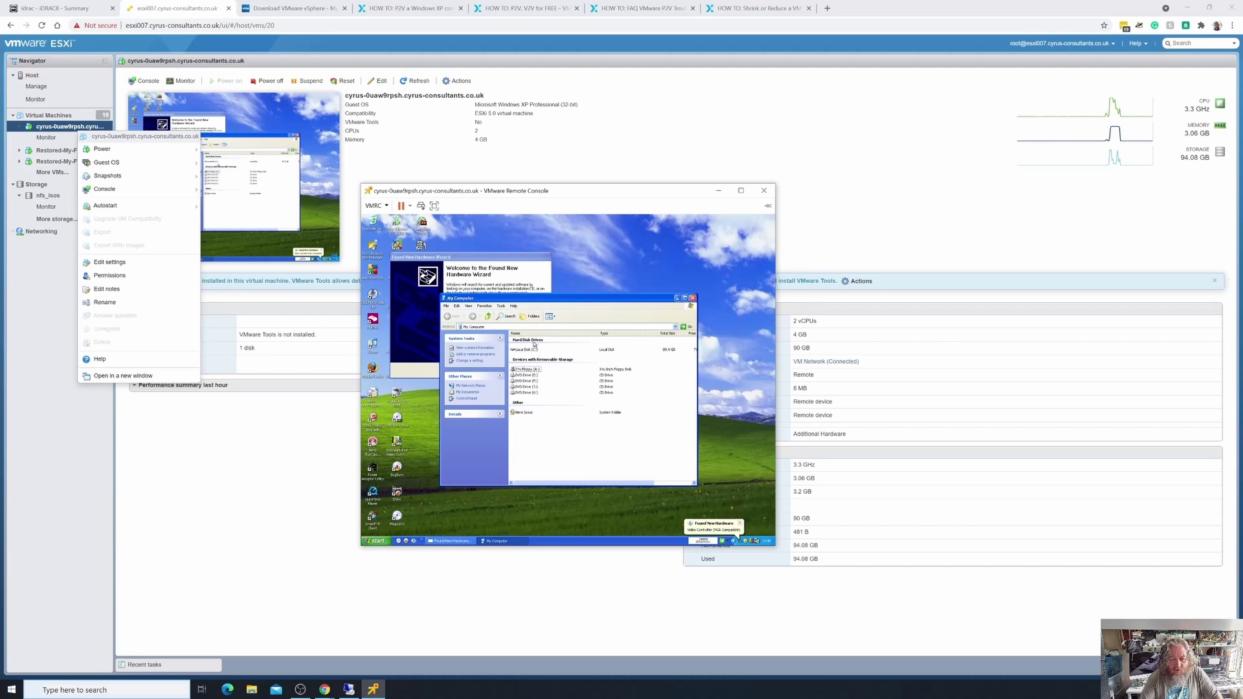
click(446, 511)
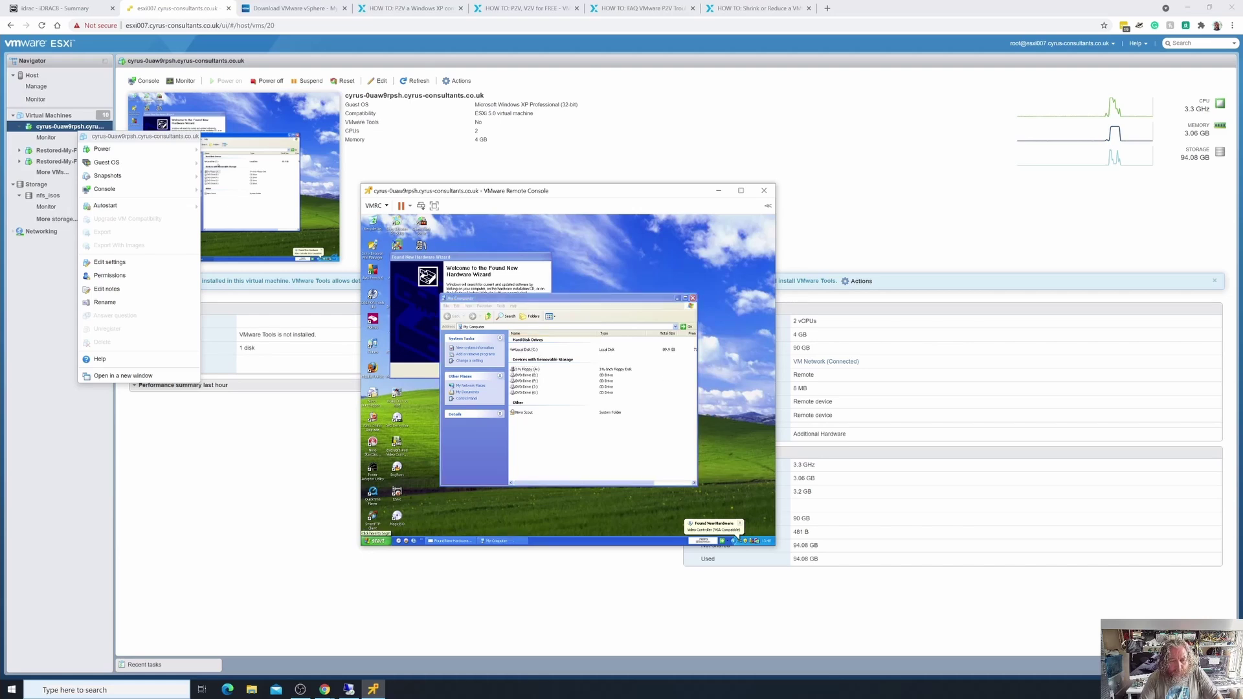
click(376, 540)
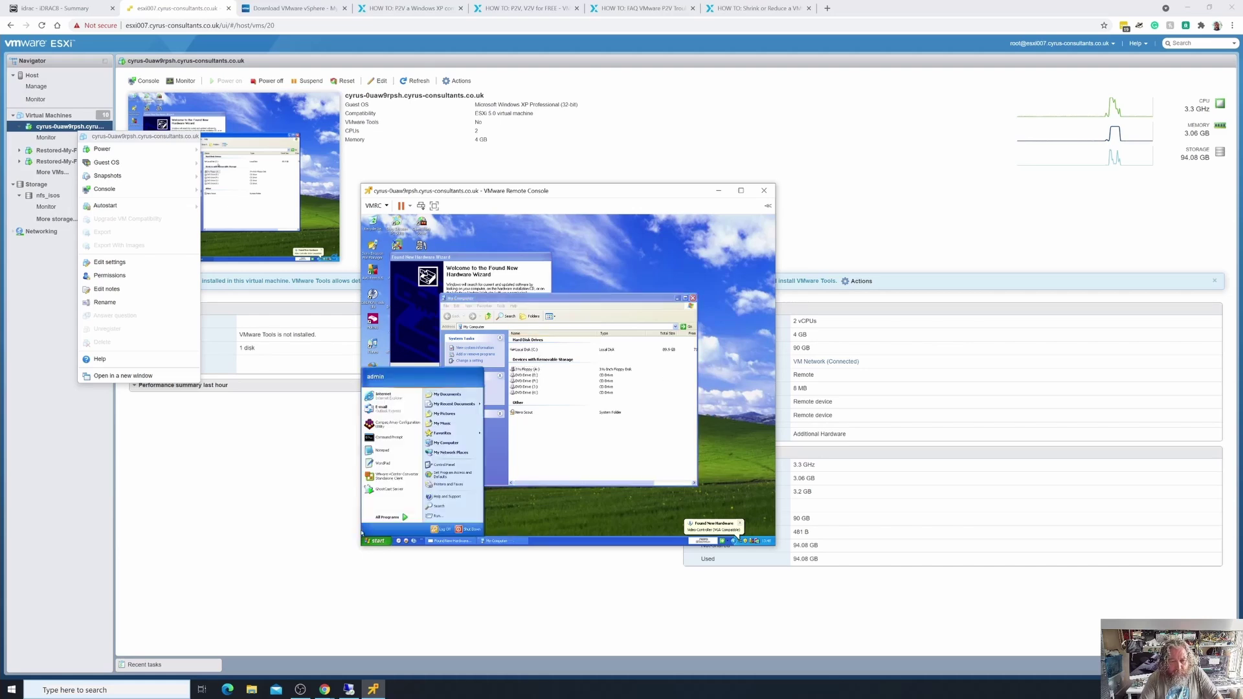
Dismiss the guest's Start and desktop menus, then close the remote console window.
click(361, 218)
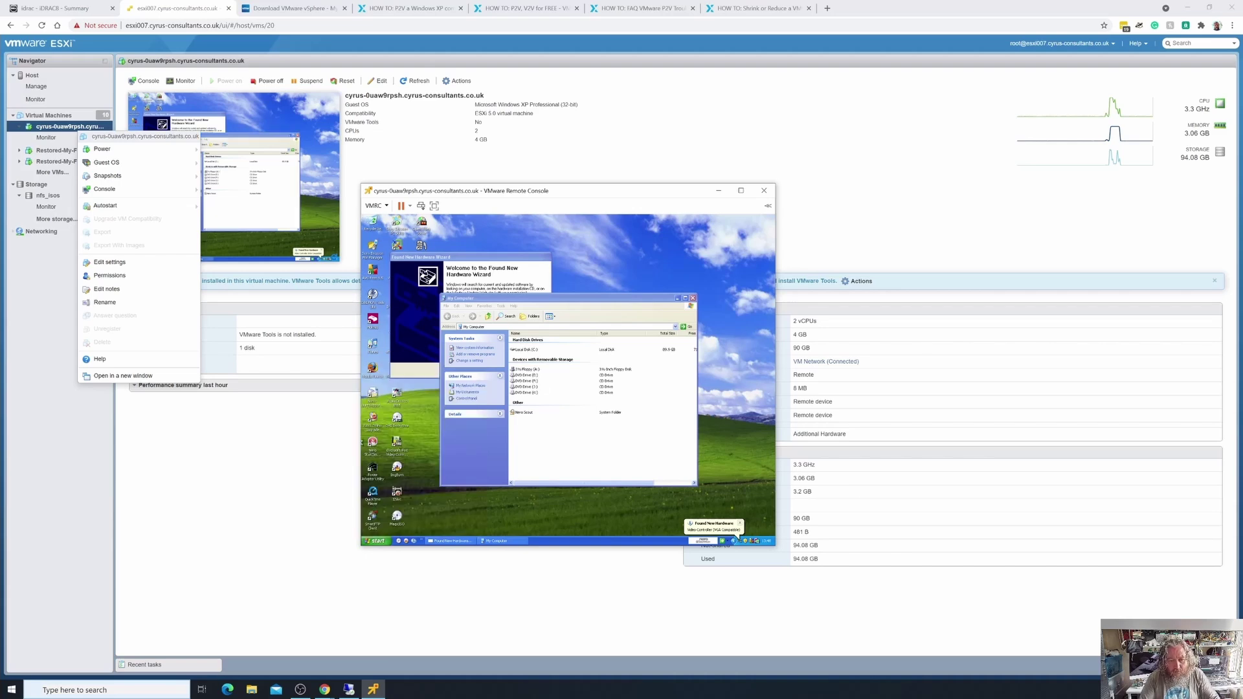
right_click(361, 218)
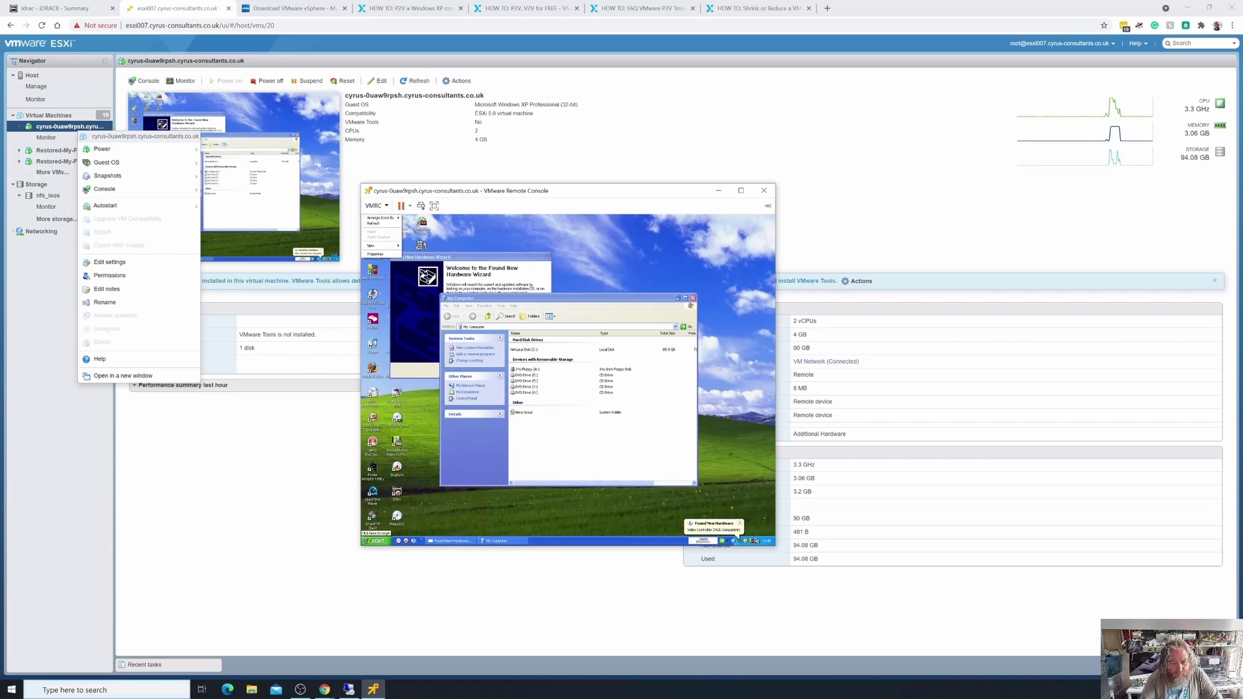
click(376, 540)
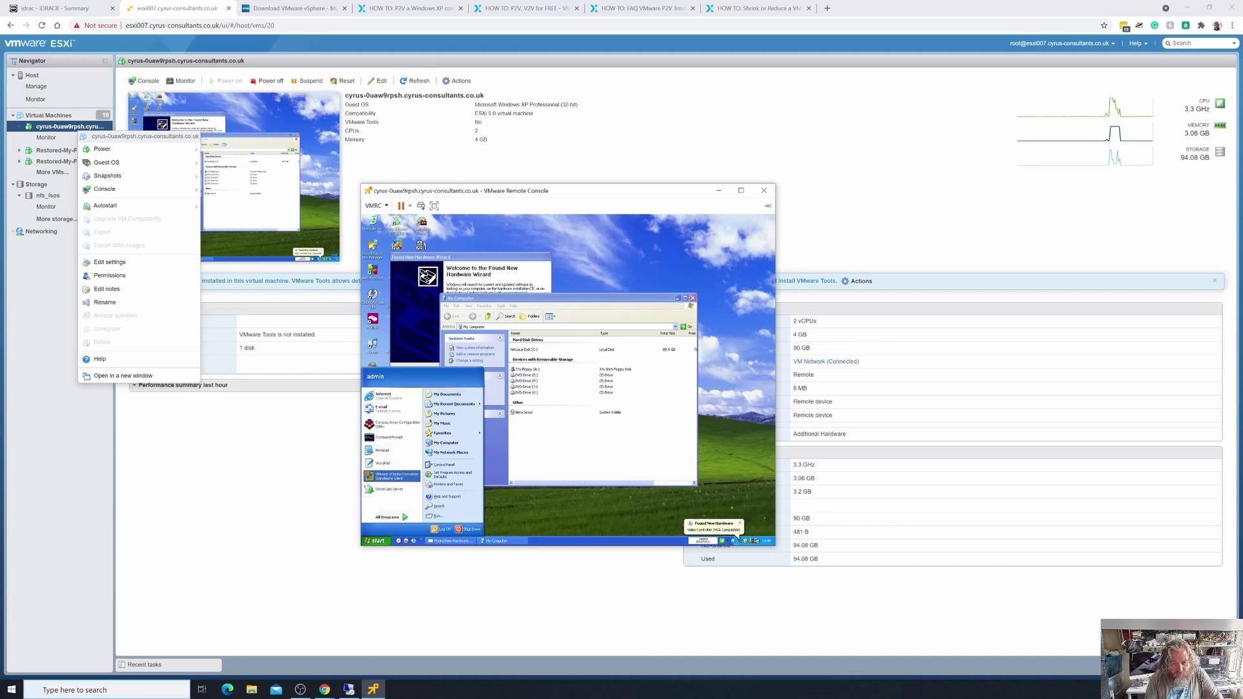
key(Escape)
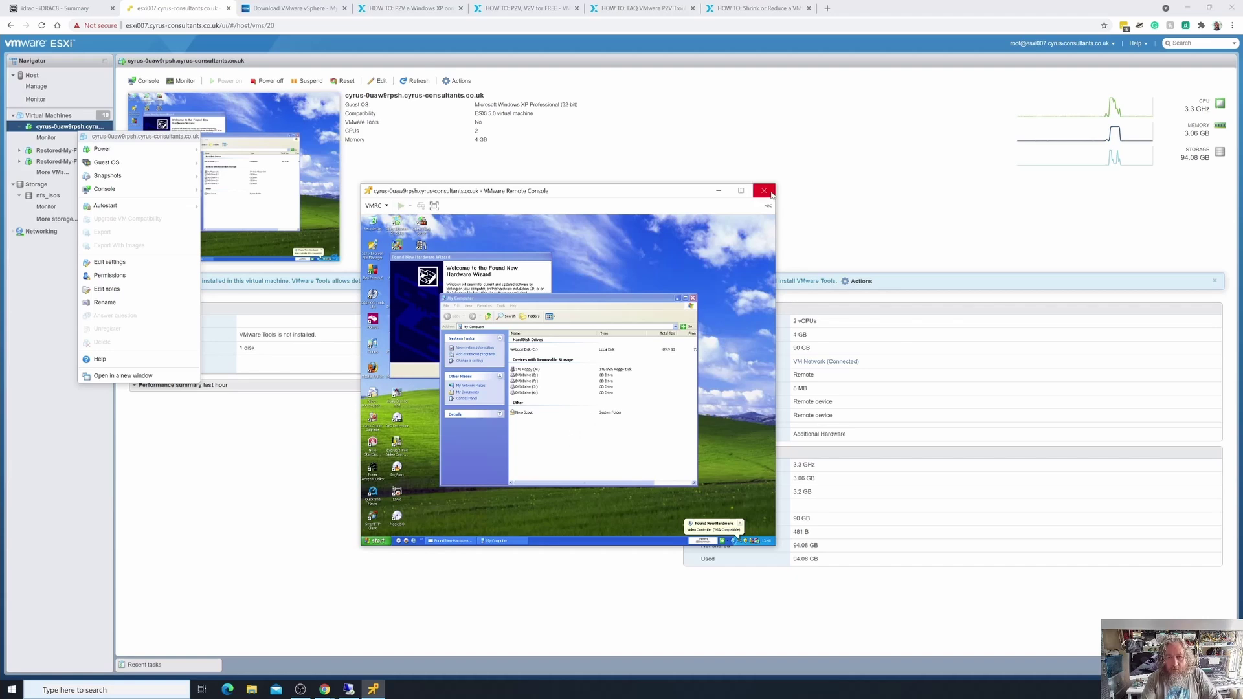
click(367, 224)
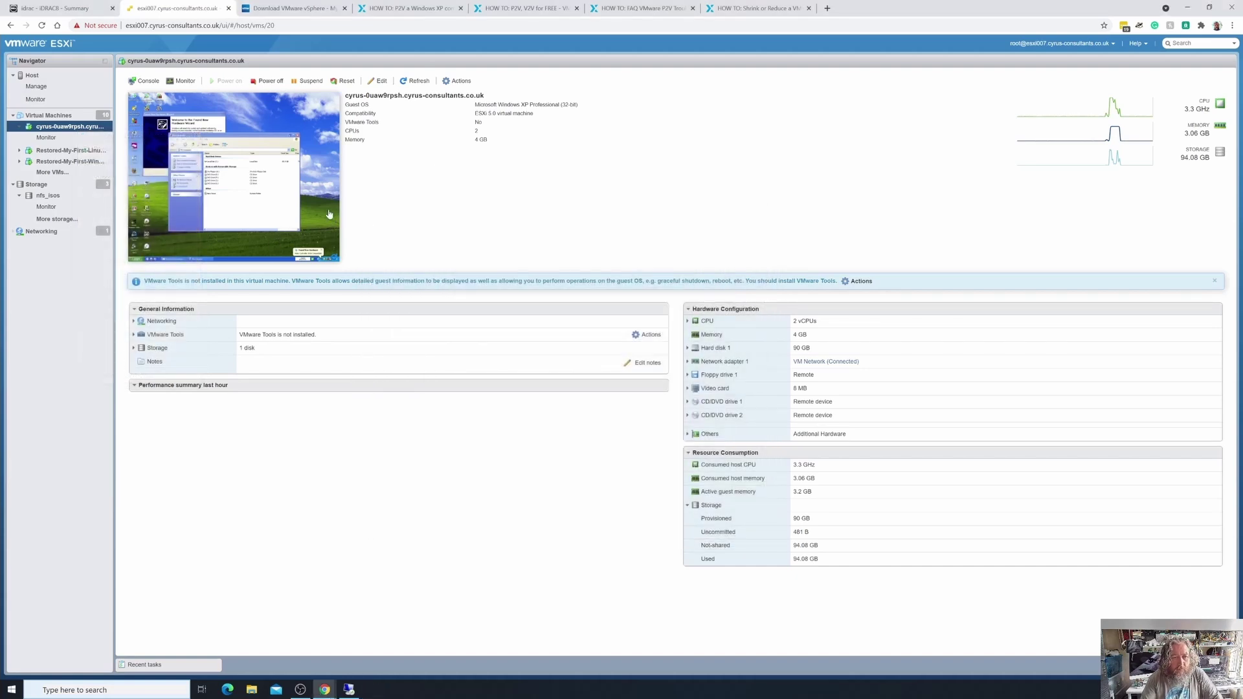
Launch the VMware Remote Console for the Windows XP VM from its Console actions.
right_click(323, 189)
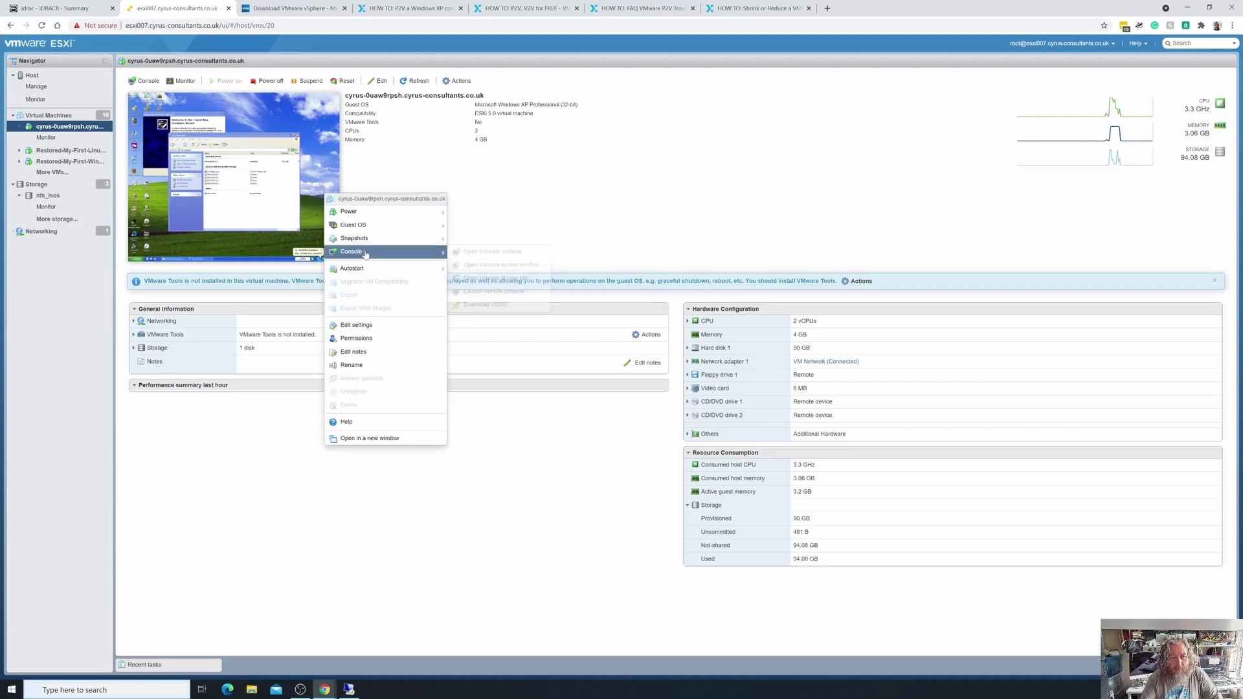
mouse_move(427, 252)
click(487, 293)
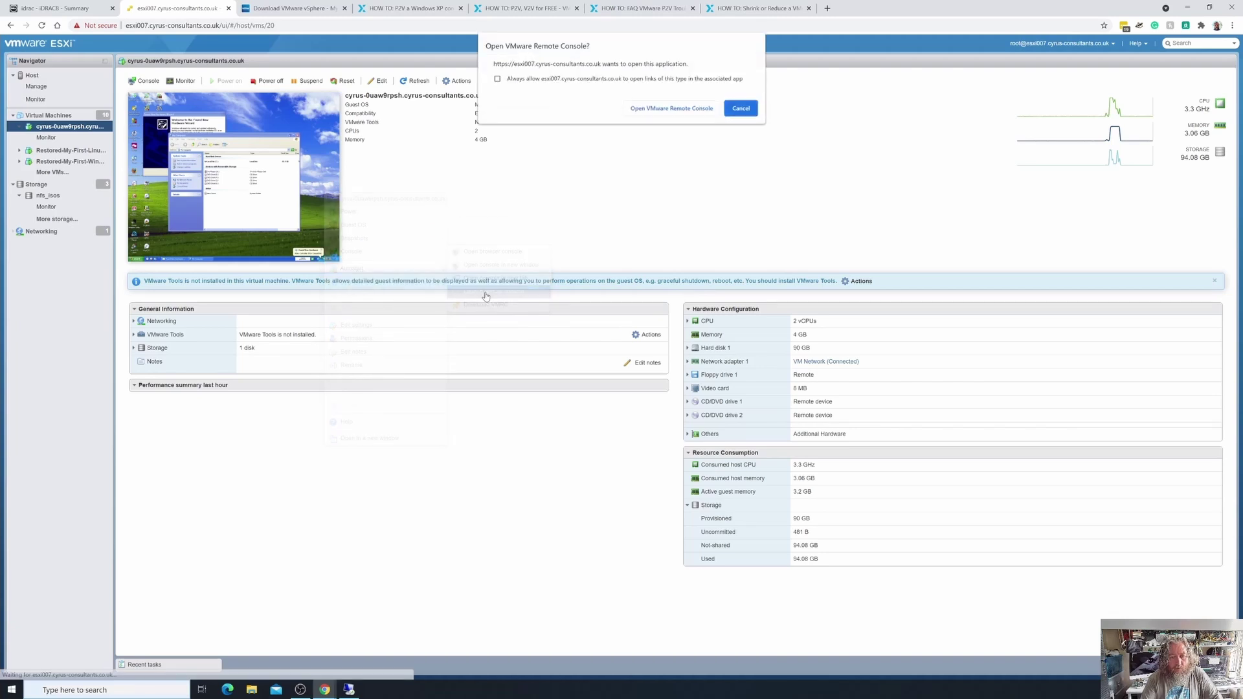
click(672, 109)
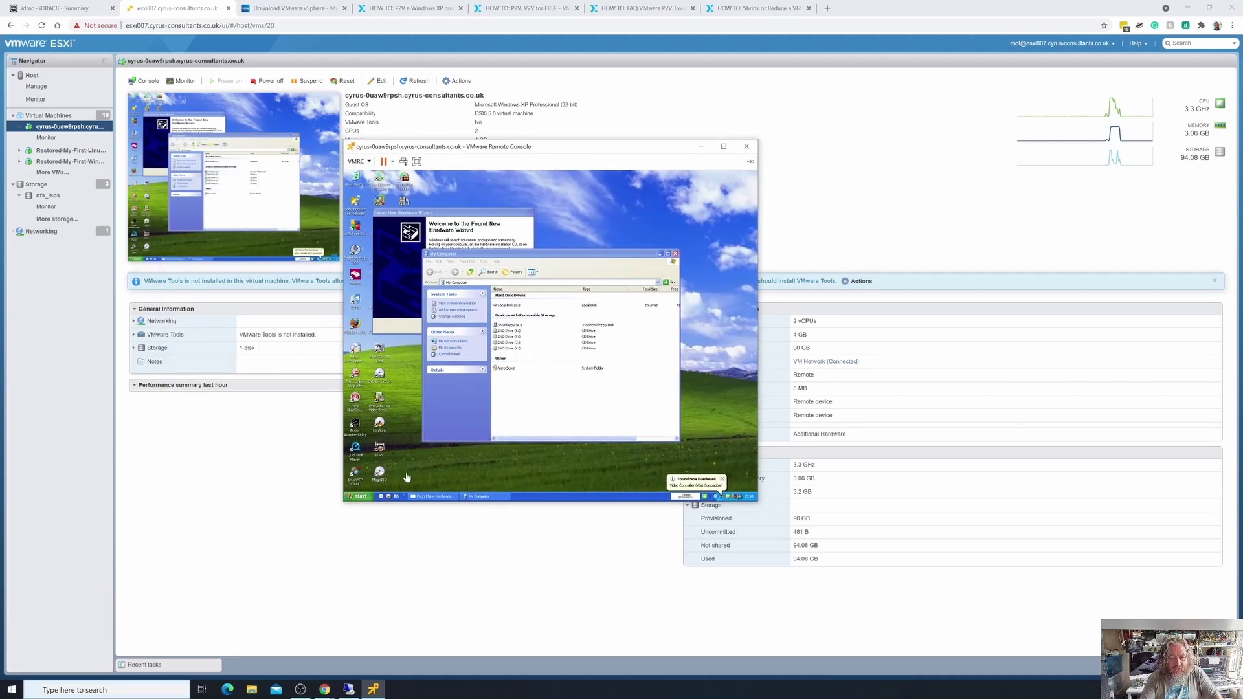
Shut down Windows XP via Start > Turn Off Computer > Shut down.
click(403, 476)
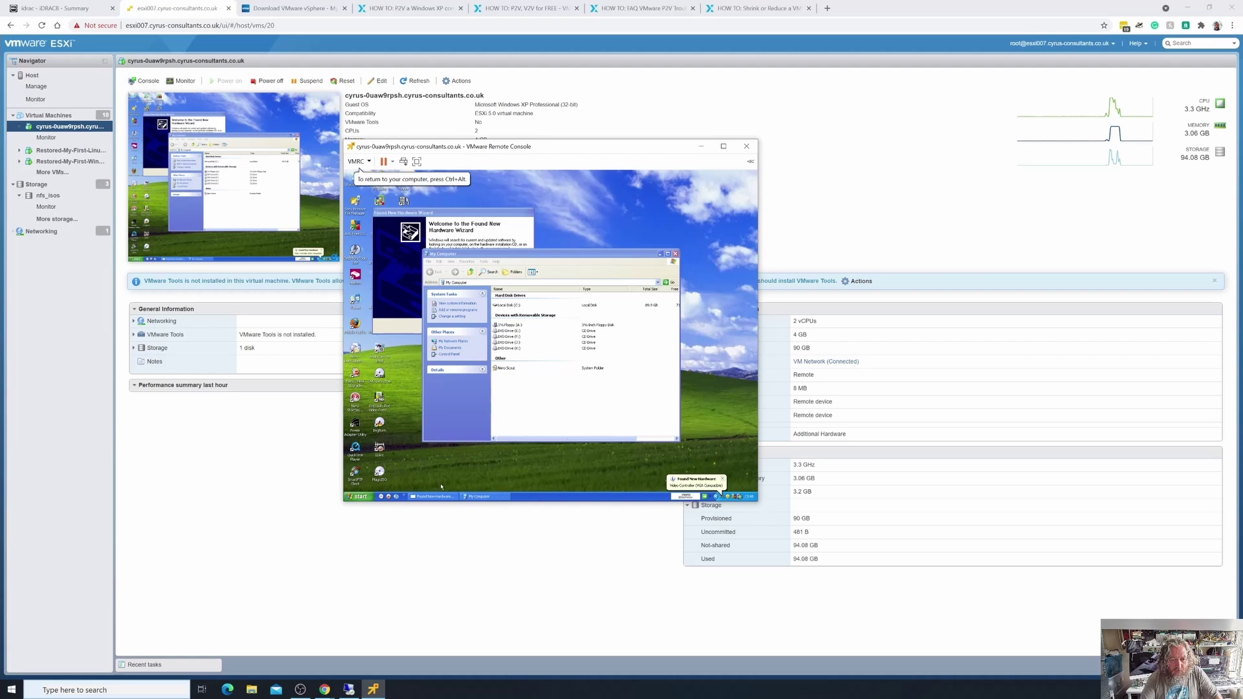
click(360, 496)
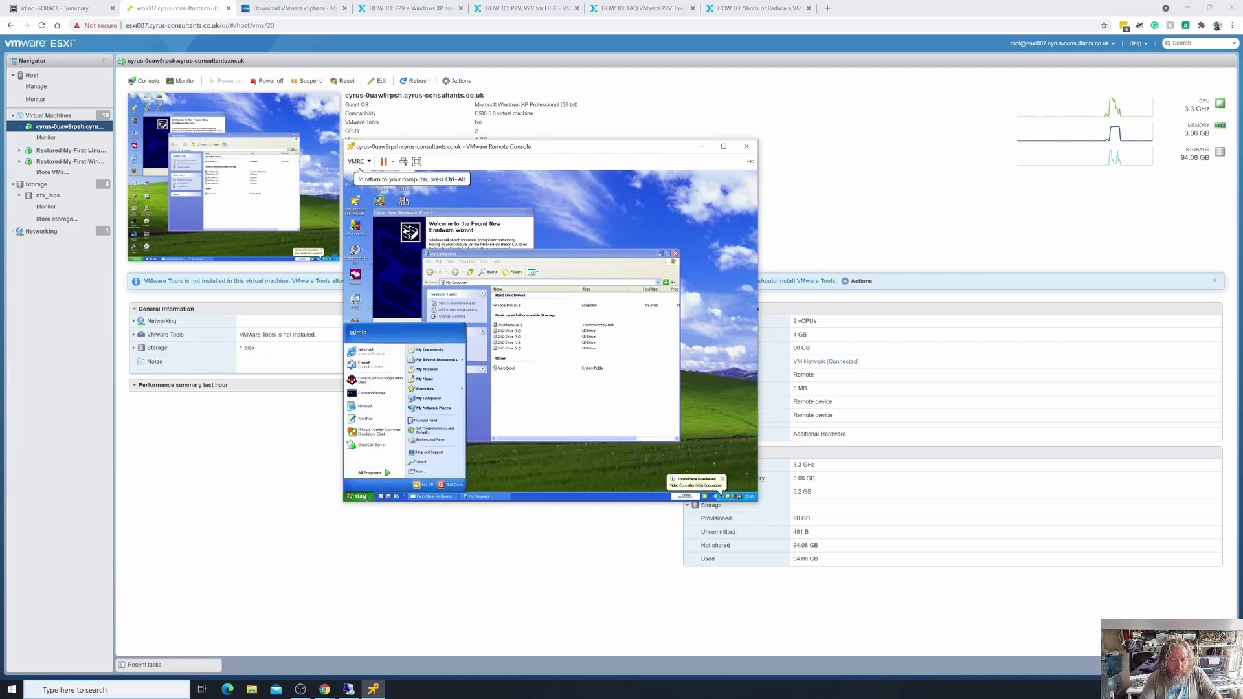
click(452, 484)
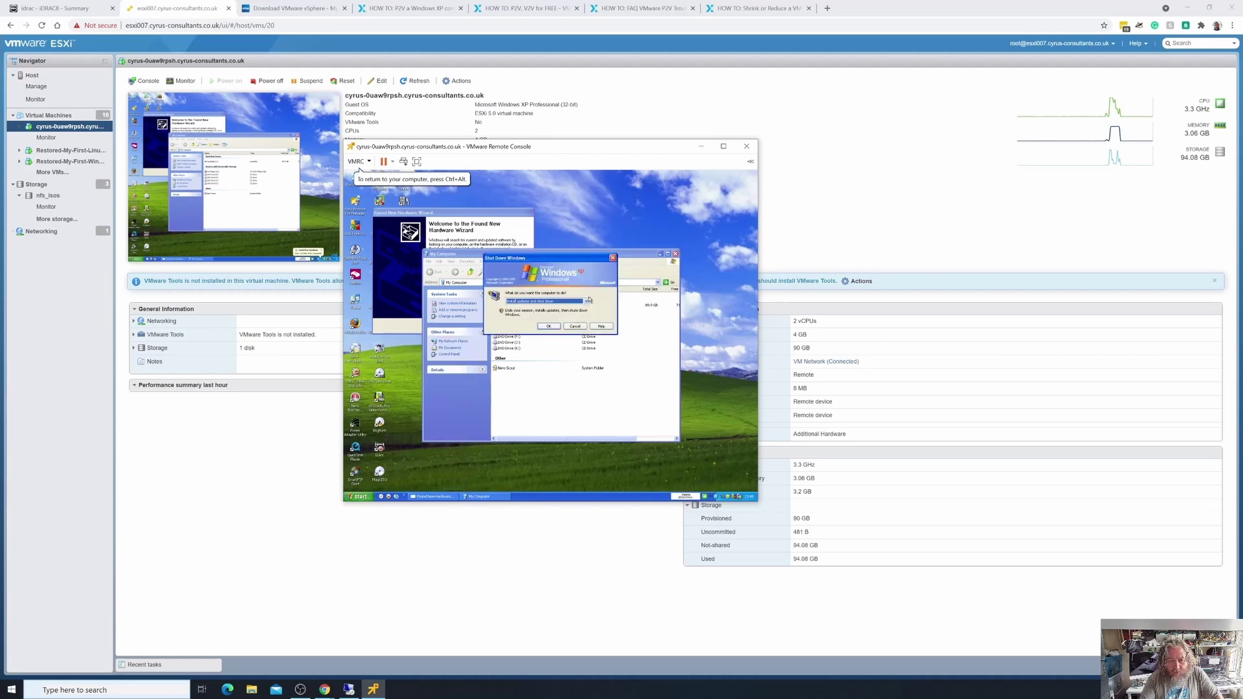
click(587, 302)
click(563, 312)
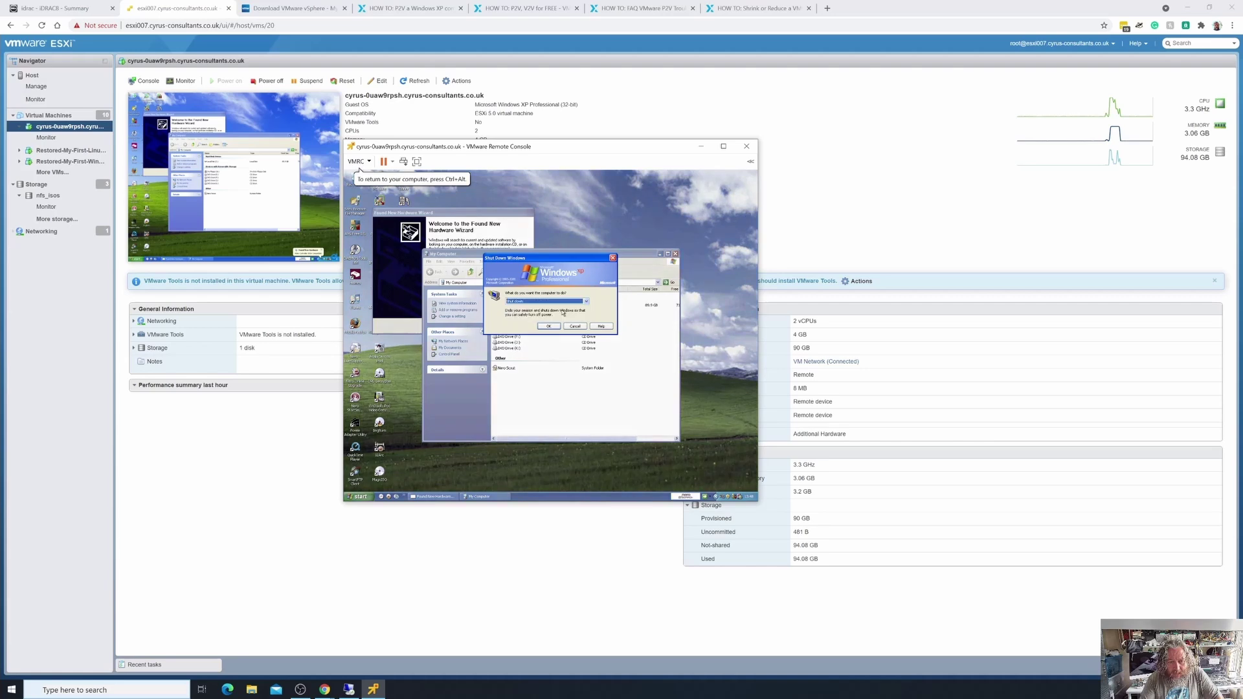
click(548, 326)
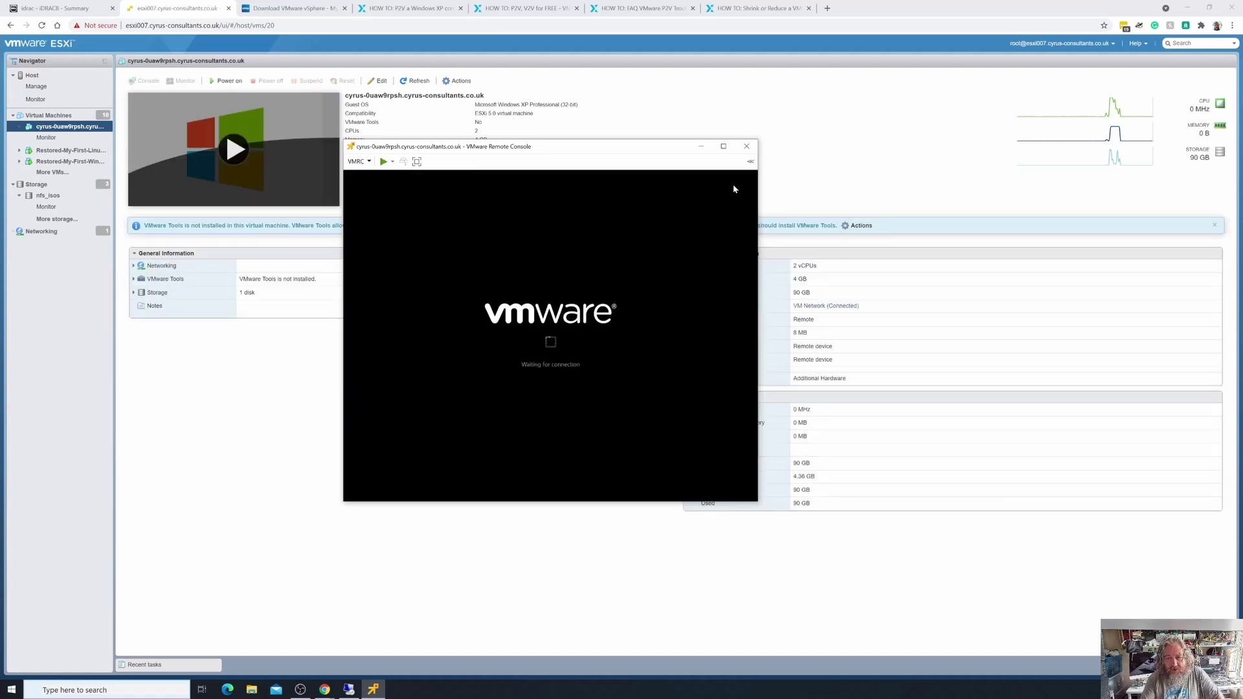
Close the remote console, launch vCenter Converter Standalone and begin a Convert machine wizard.
click(746, 145)
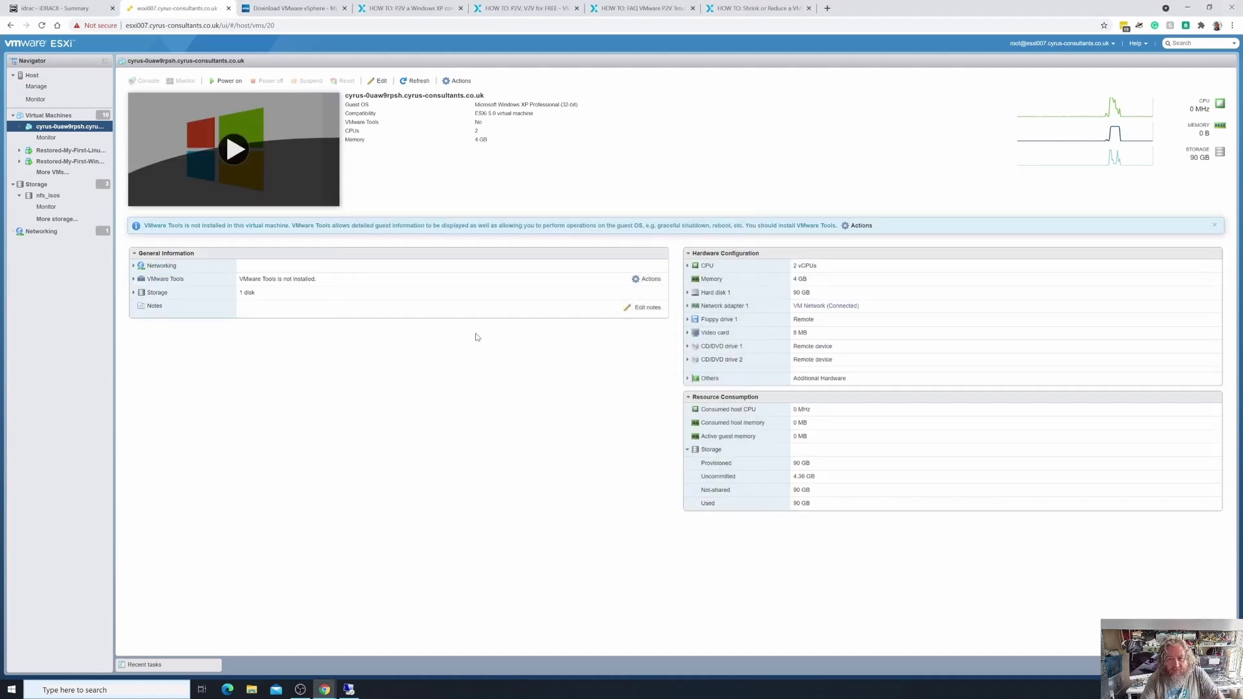
click(11, 690)
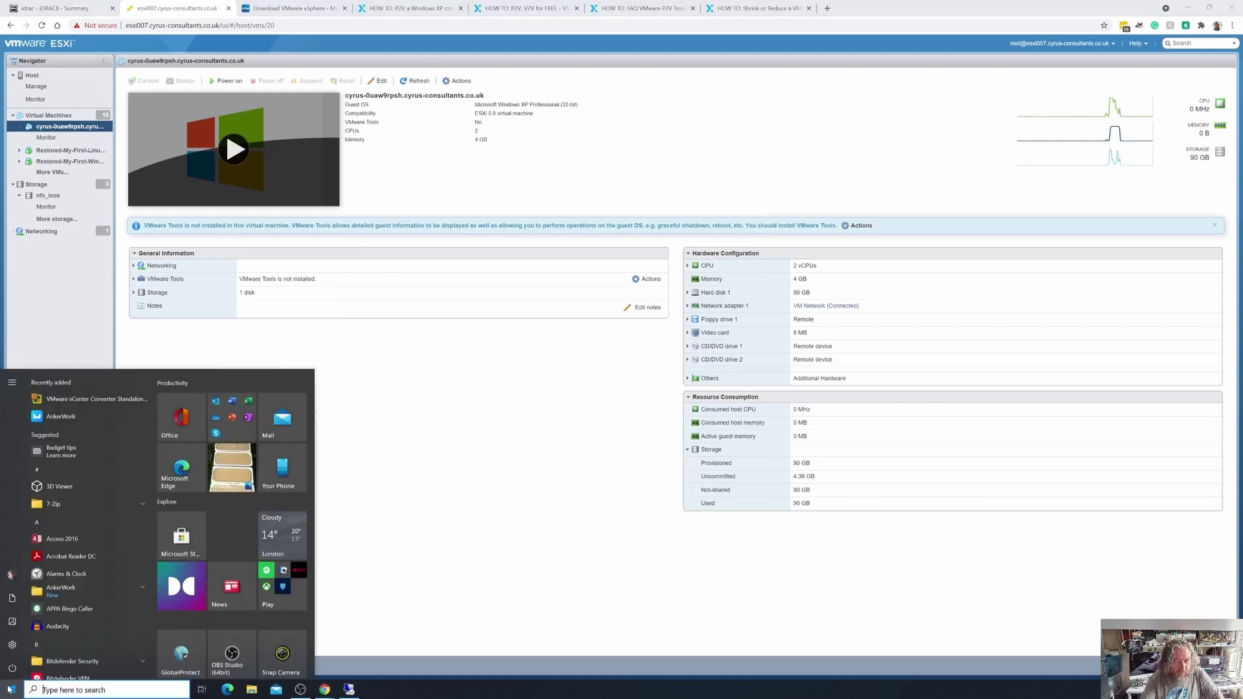
click(81, 399)
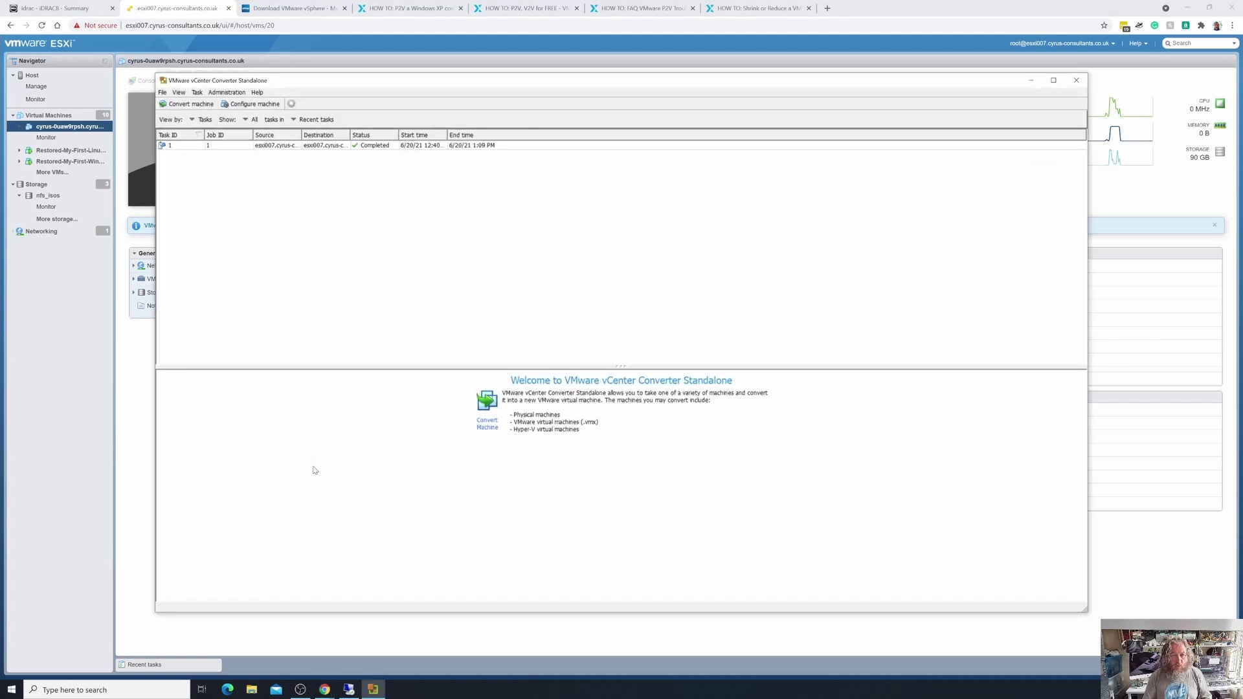
click(182, 107)
drag(541, 211, 266, 99)
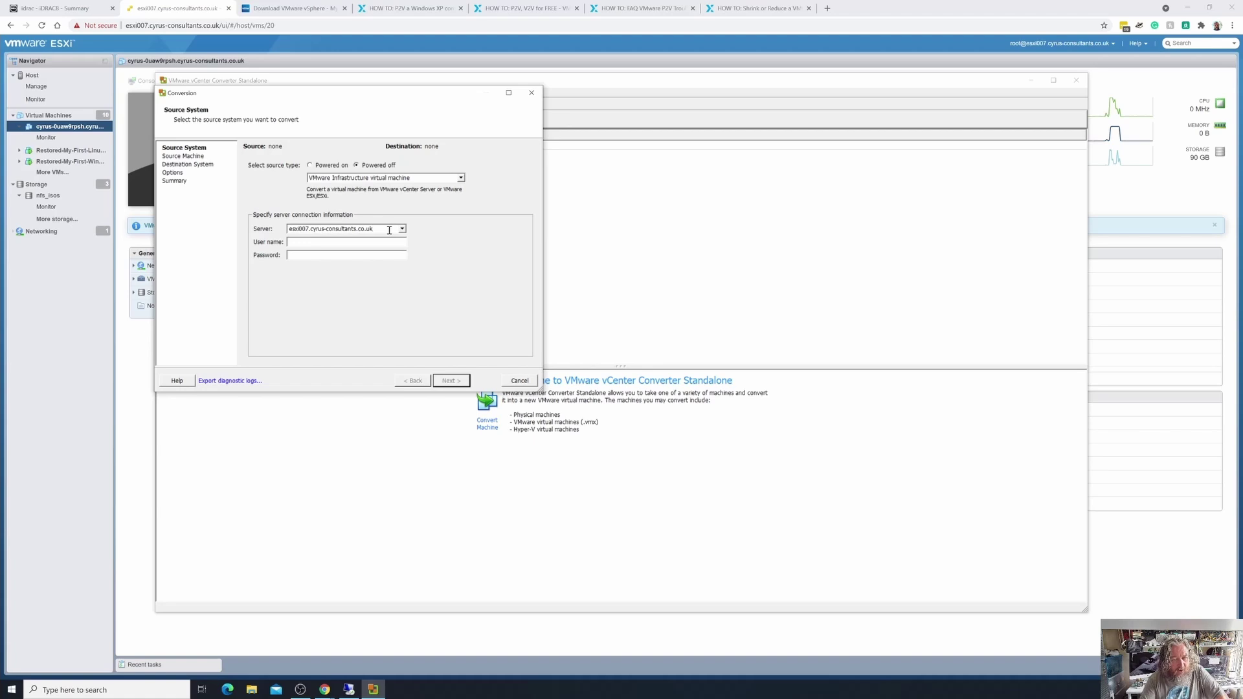
Enter the source ESXi server's user name root and its password.
click(355, 243)
text(root)
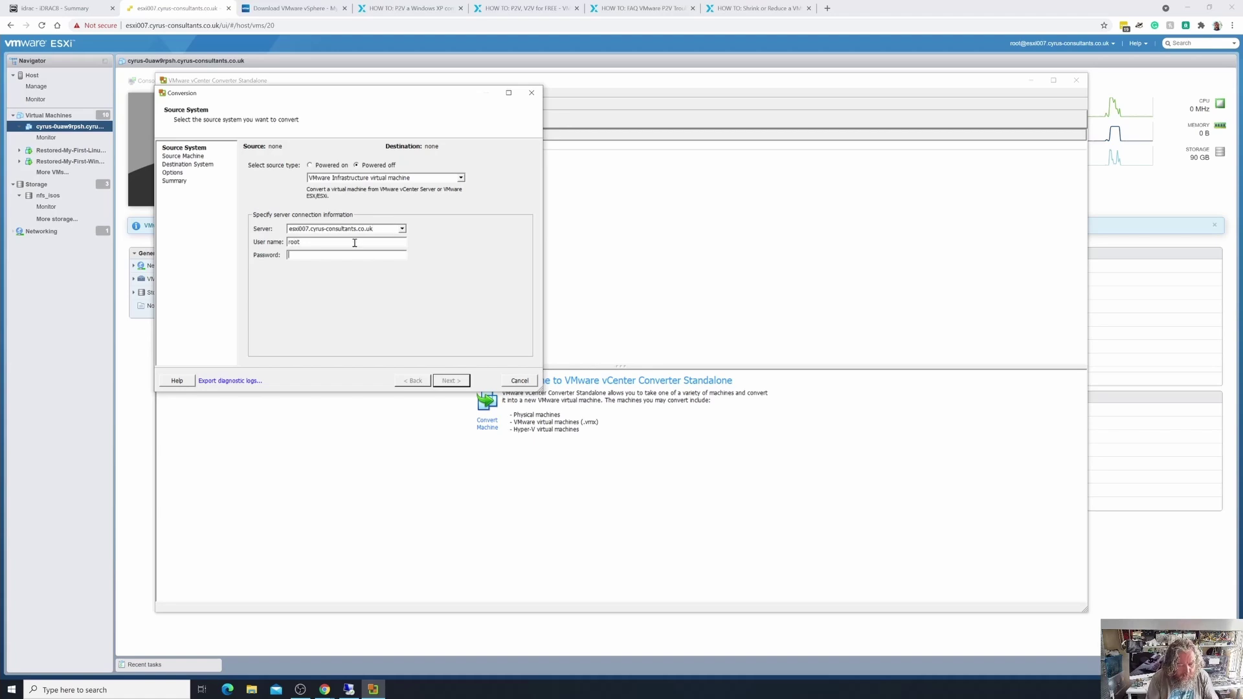
key(Tab)
text(*****)
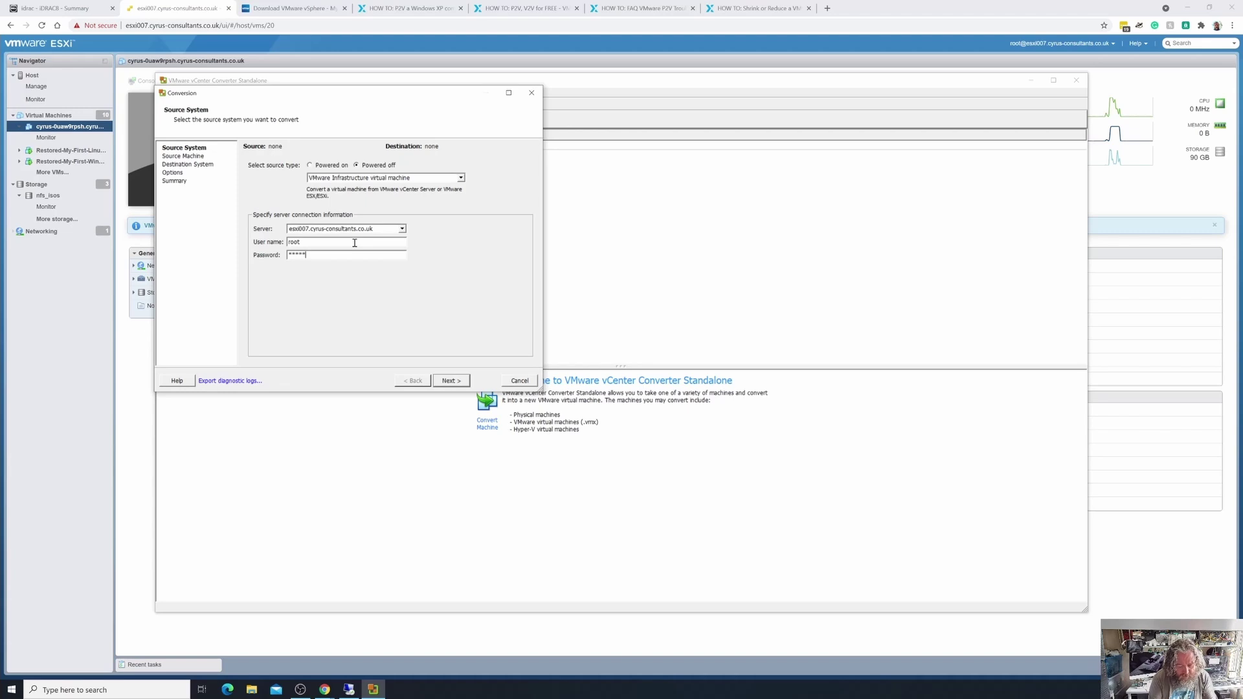
text(**********)
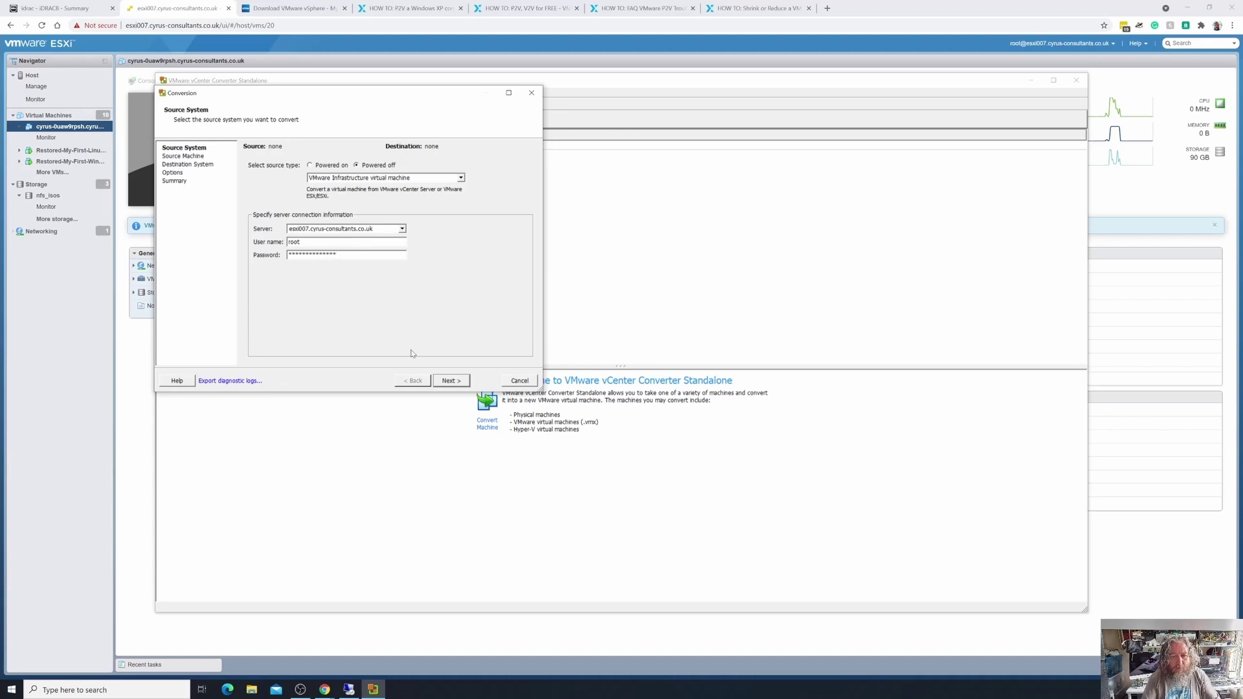
Pick the powered-off cyrus-0uaw9rpsh VM as the source and continue to the destination.
click(452, 381)
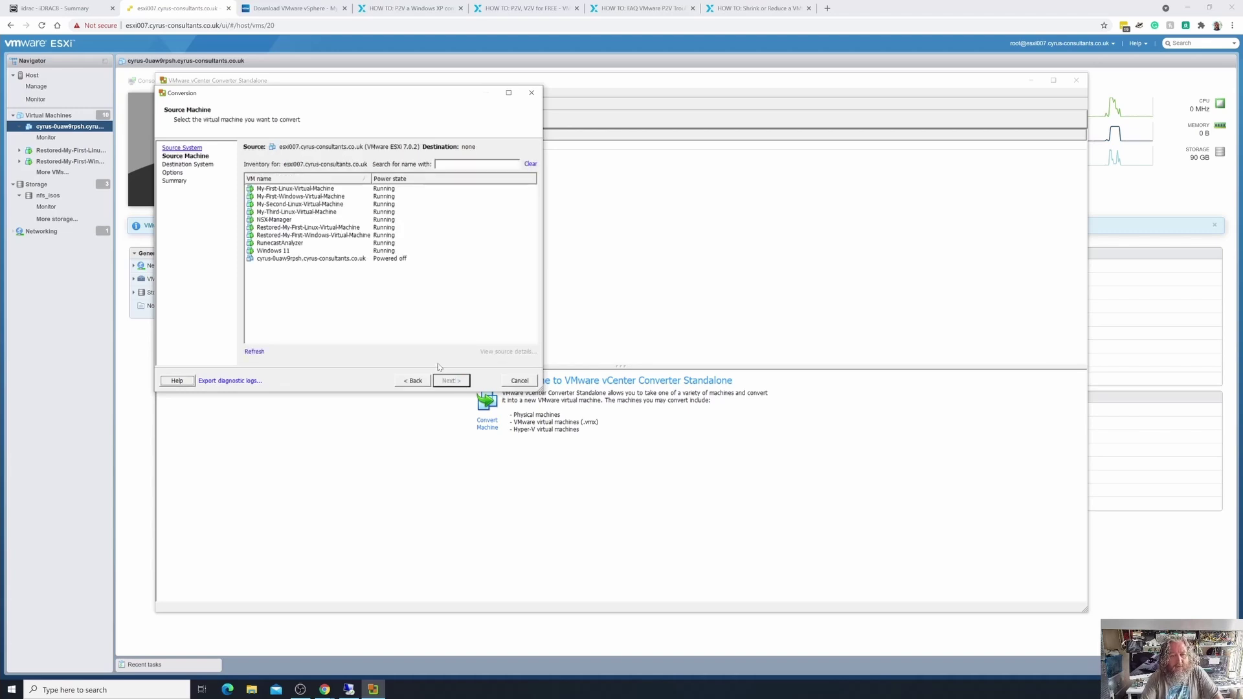
click(299, 259)
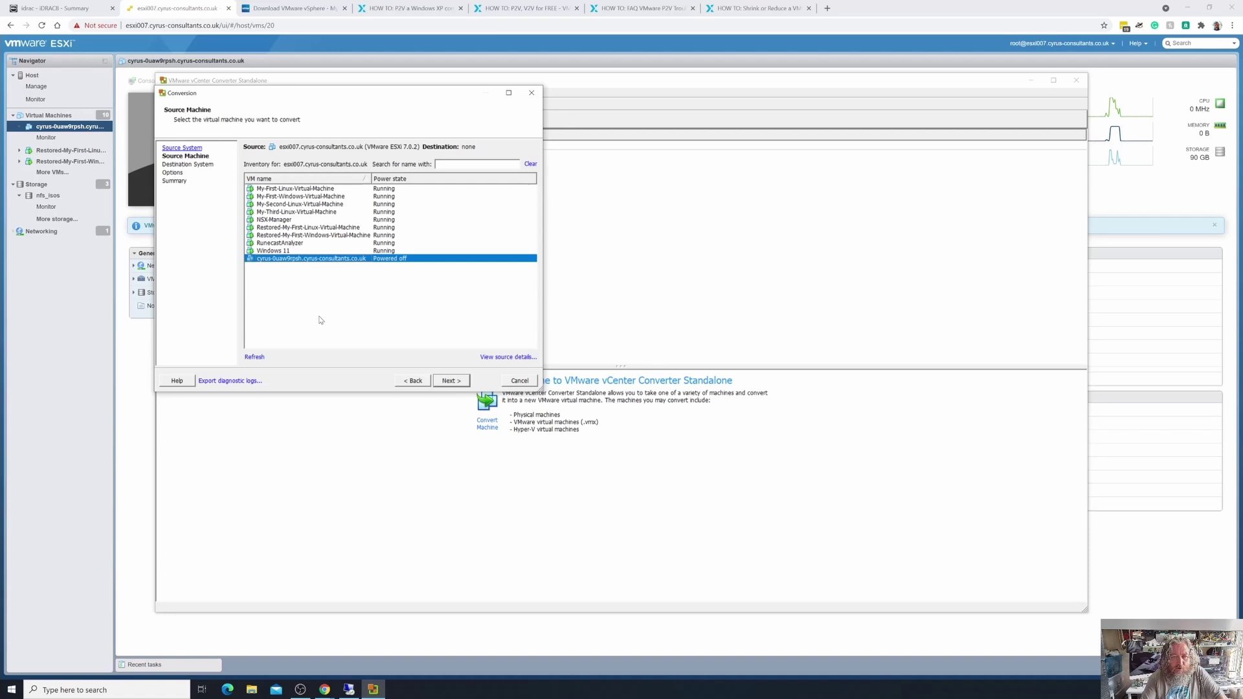
click(452, 382)
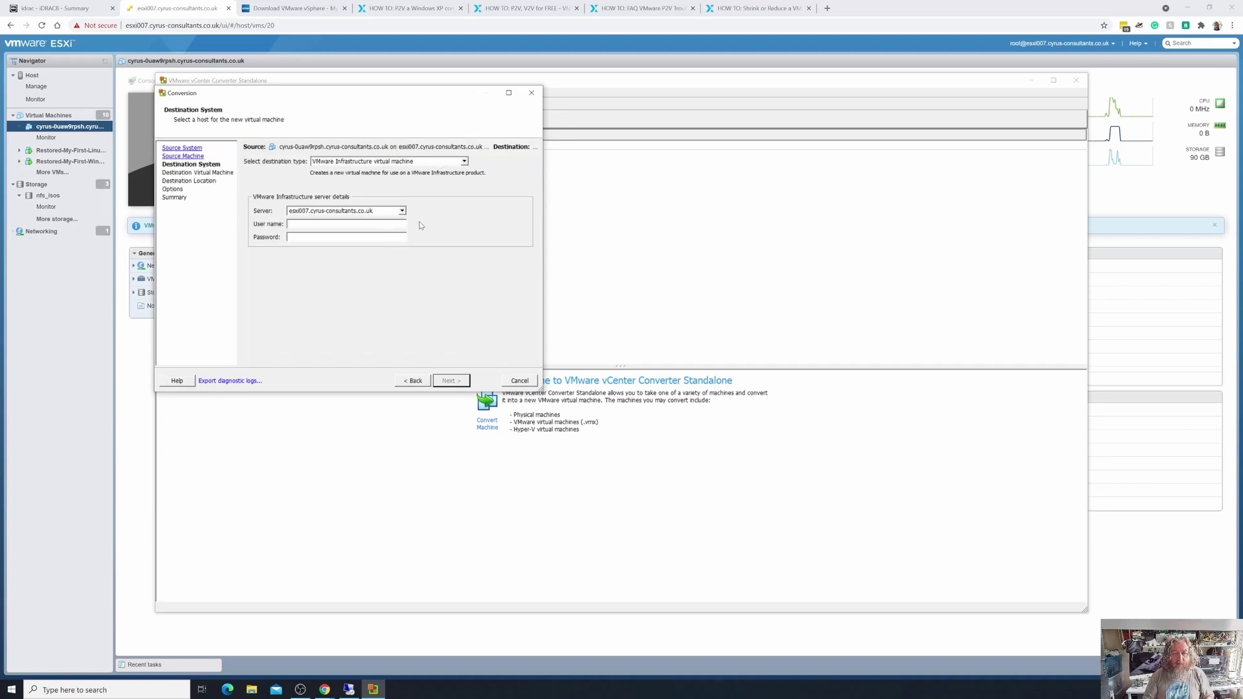
Log in to the esxi007 destination host with the root user name and password, then continue.
click(344, 222)
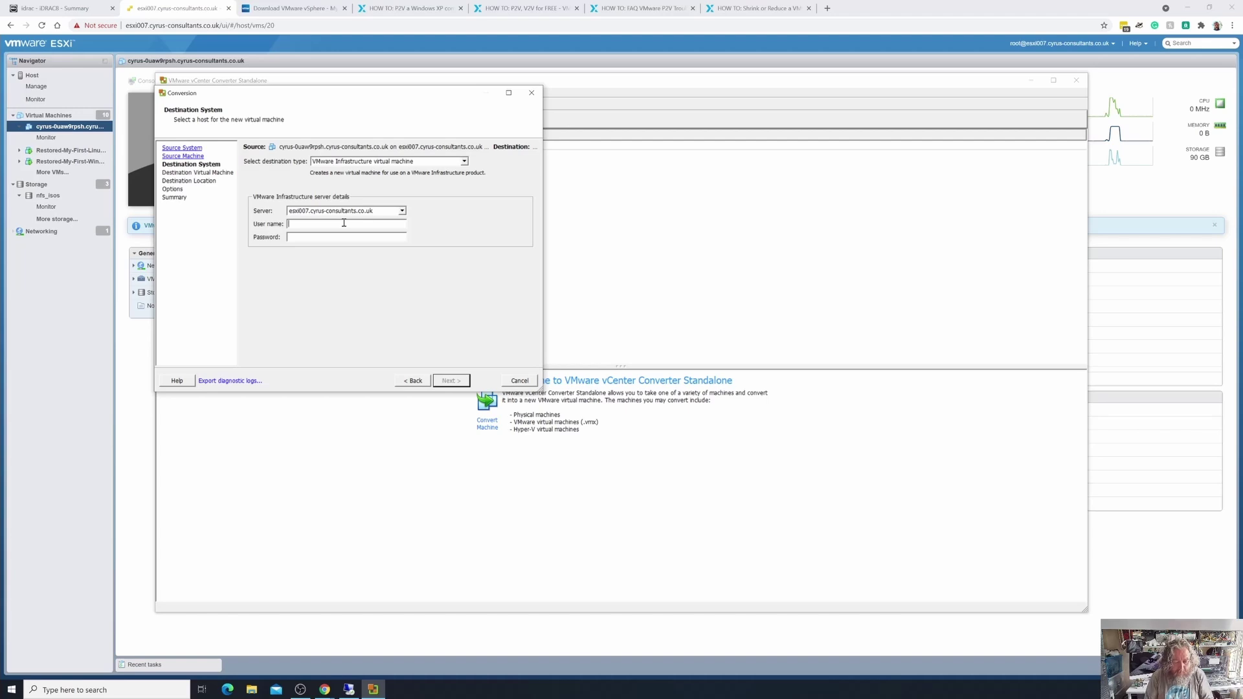
text(root*)
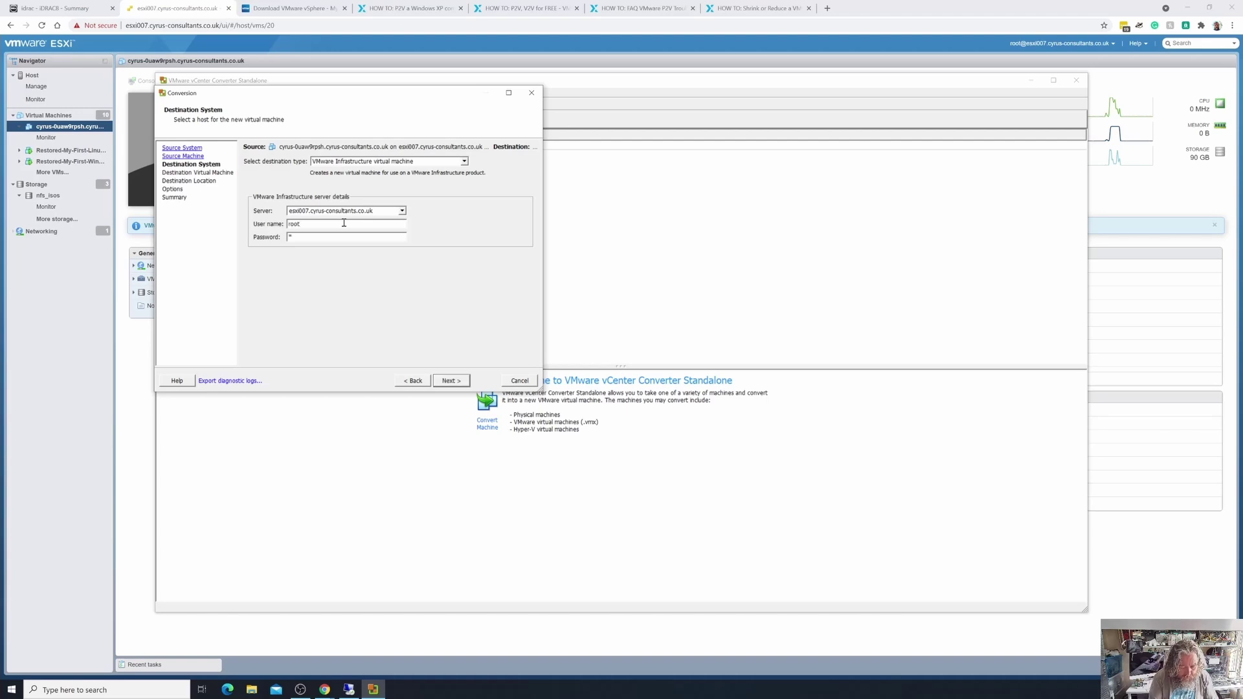
text(**********)
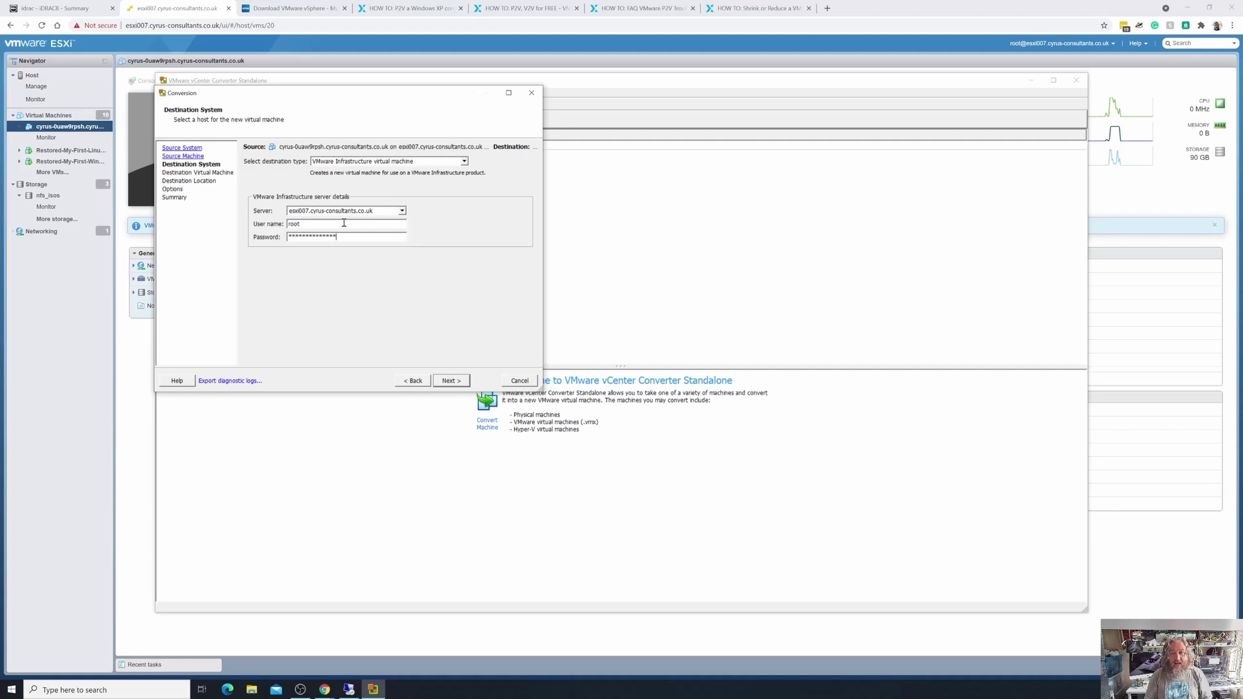
click(457, 383)
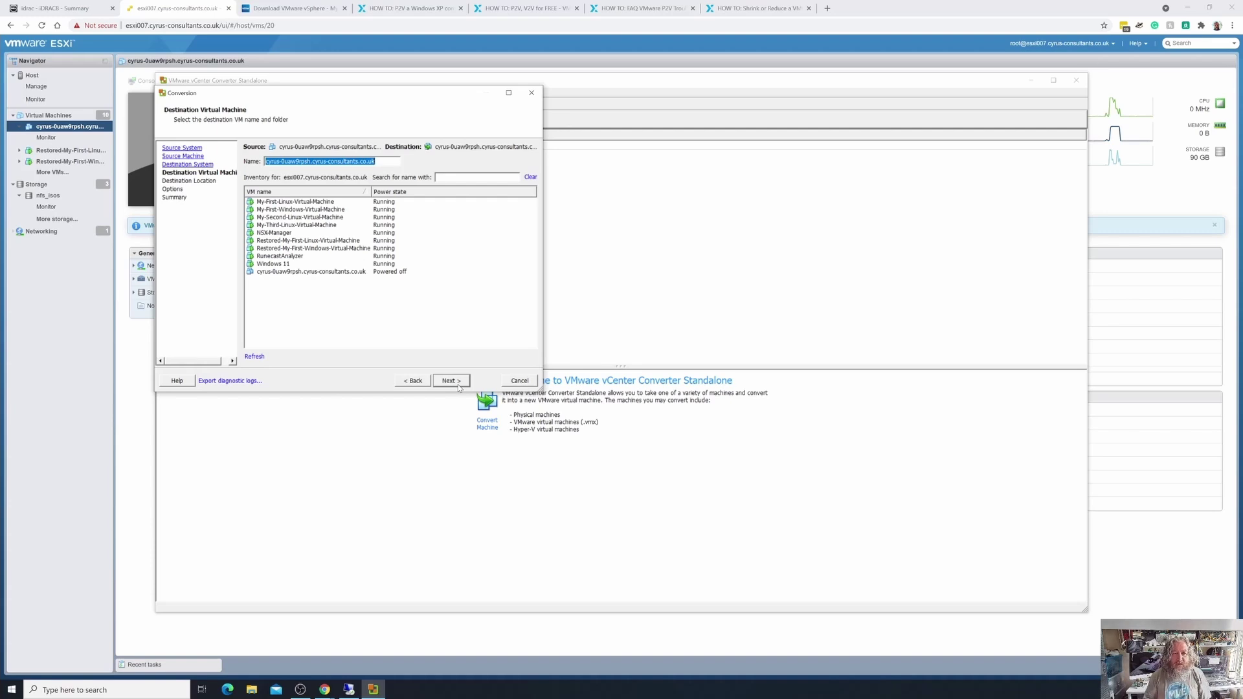
Rename the destination VM to cyrus-0uaw9rpsh-30G.cyrus-consultants.co.uk and proceed.
key(End)
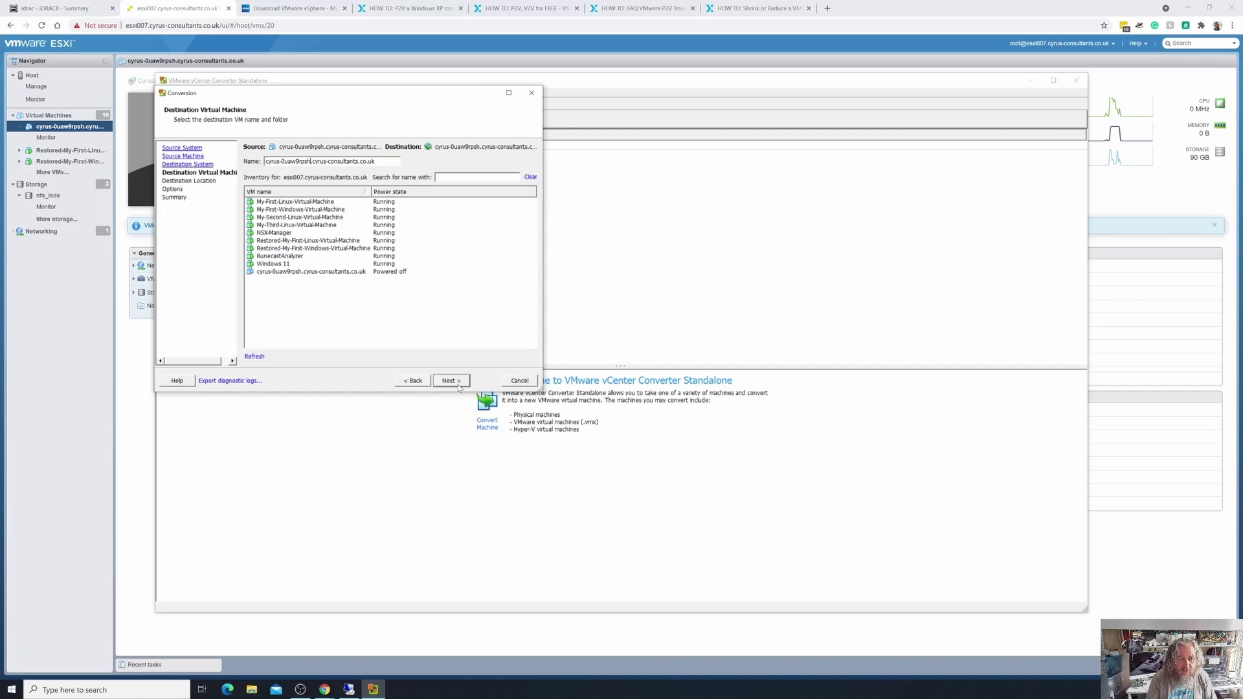
text(-)
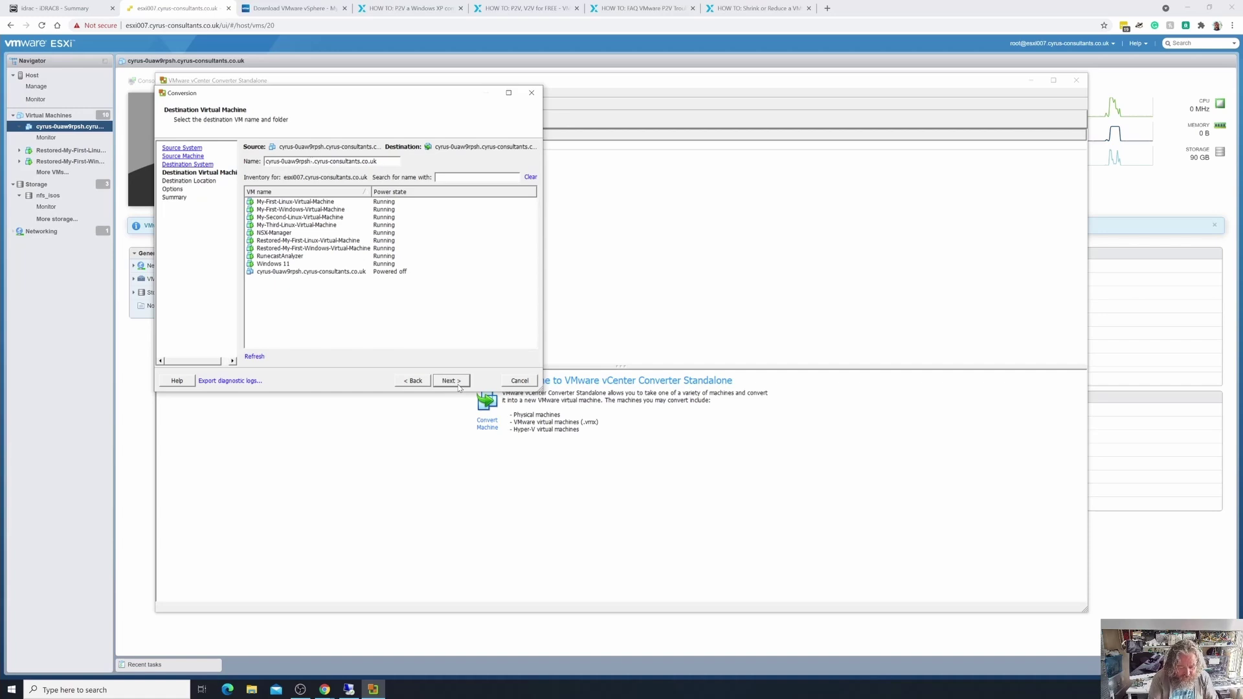
text(Shrink)
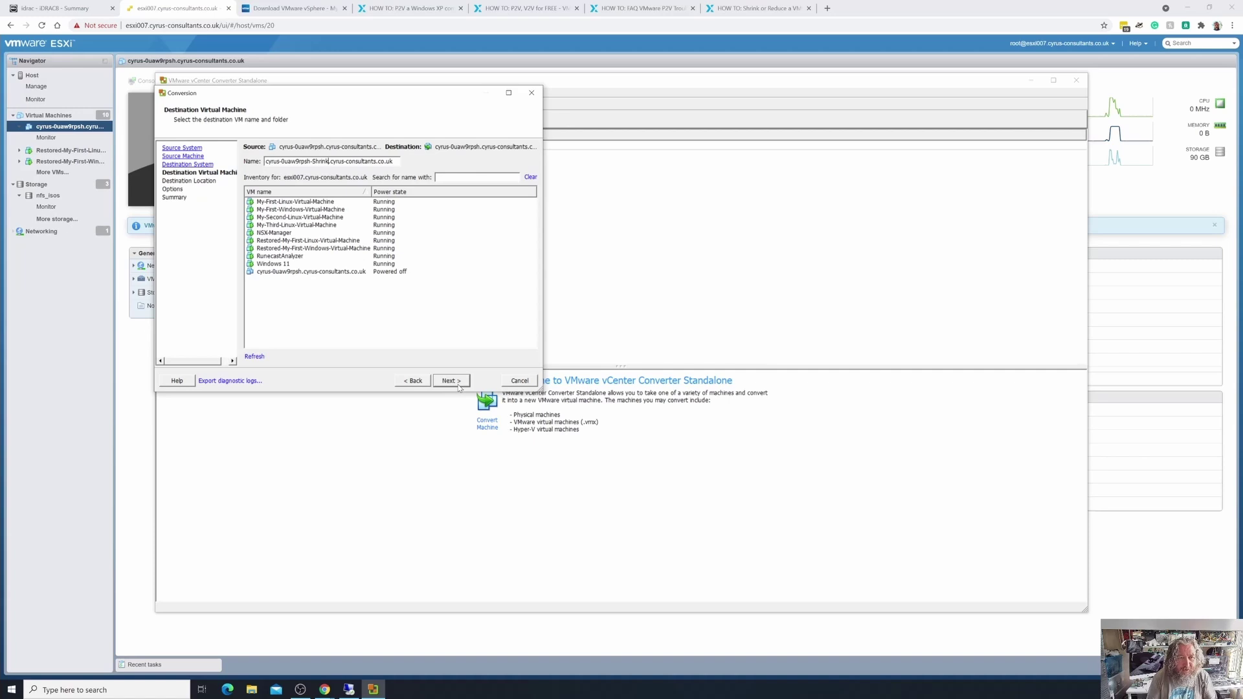
key(BackSpace)
key(BackSpace)
key(BackSpace)
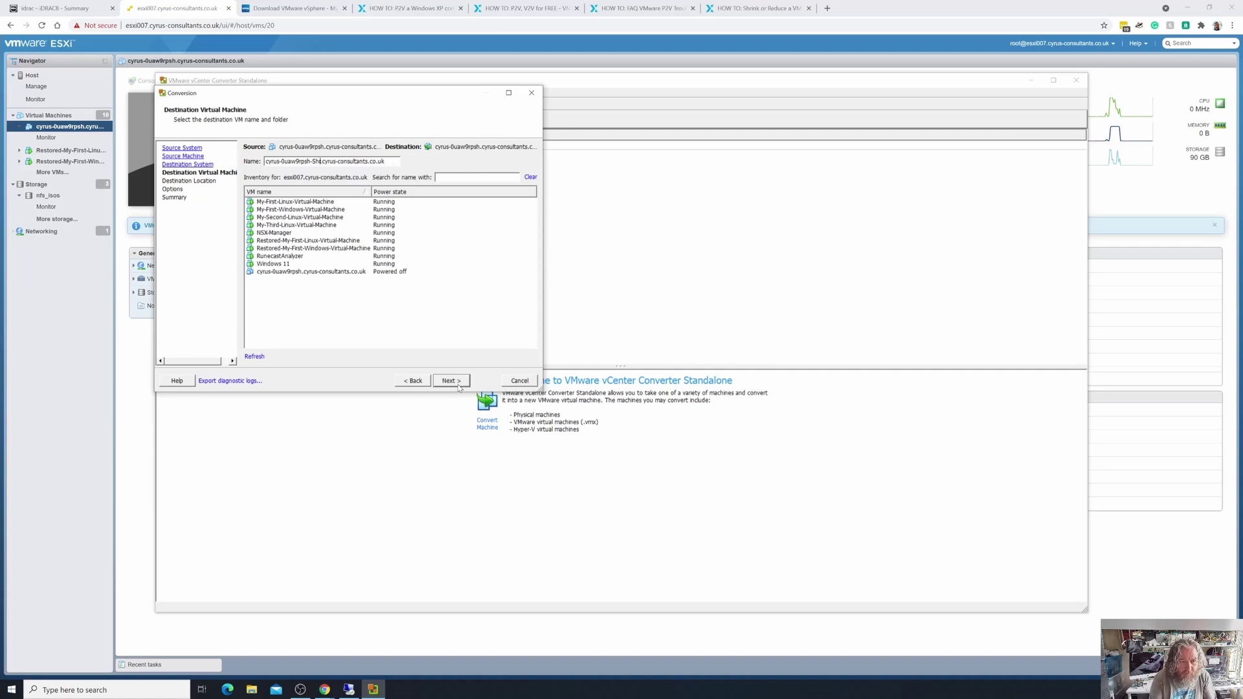
key(BackSpace)
key(BackSpace)
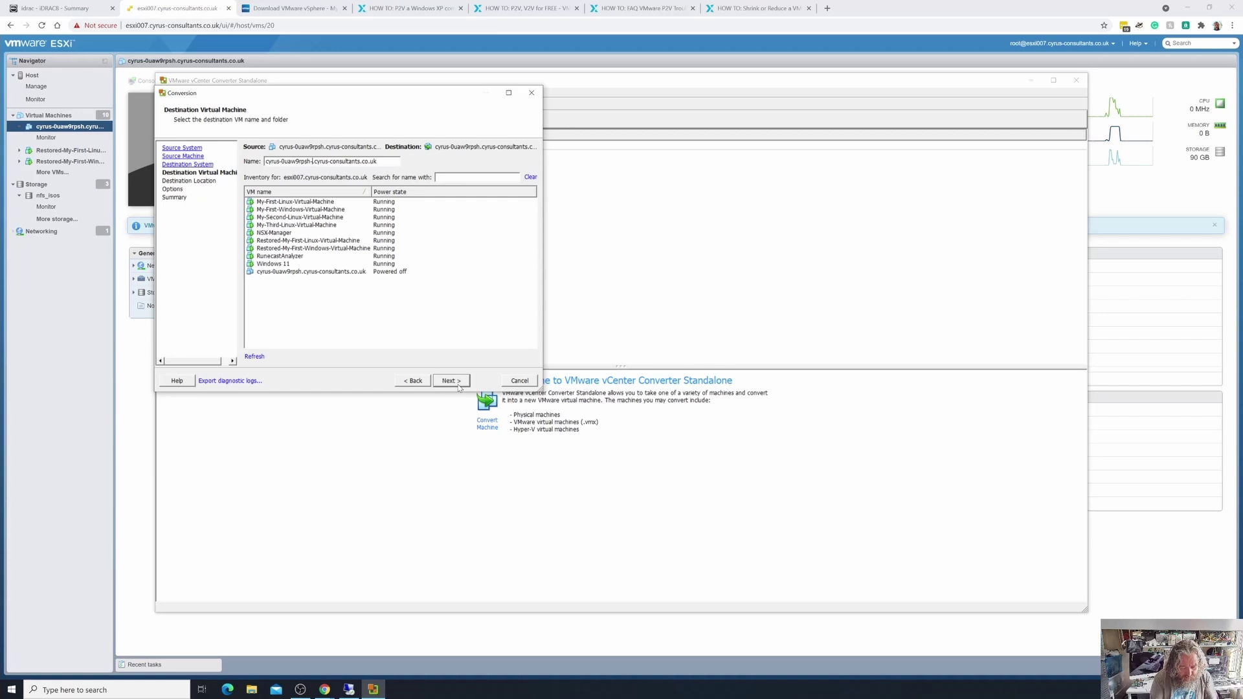
text(30G)
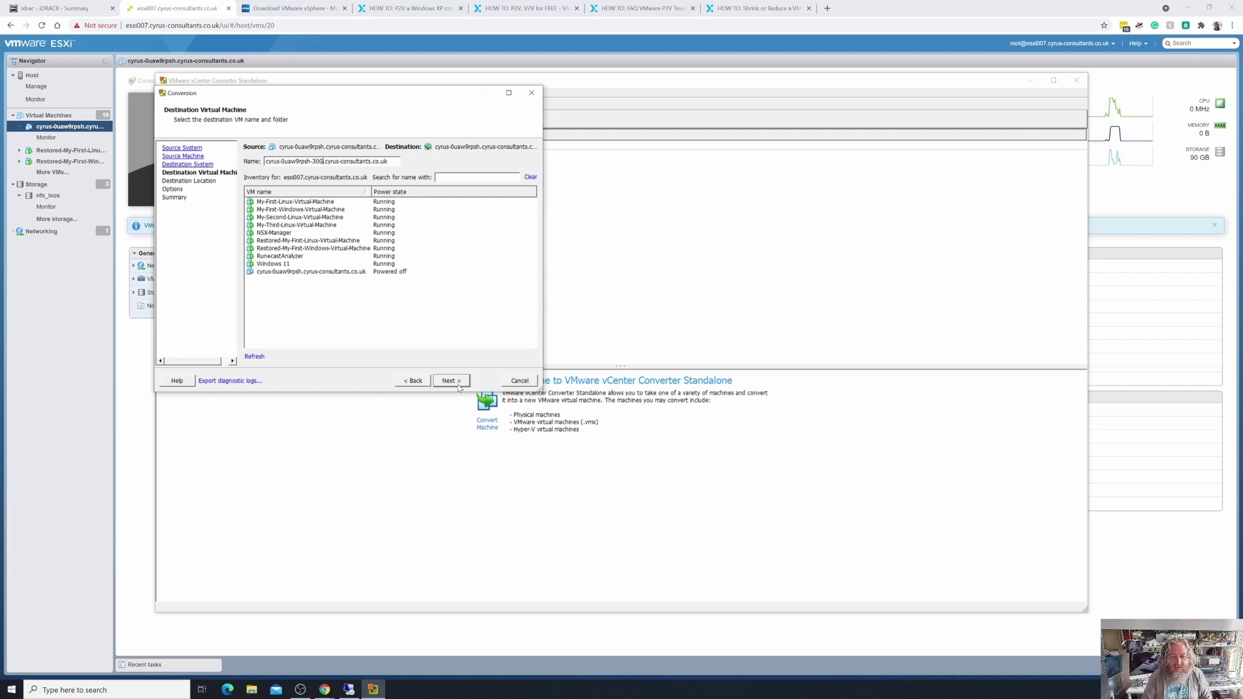
click(457, 383)
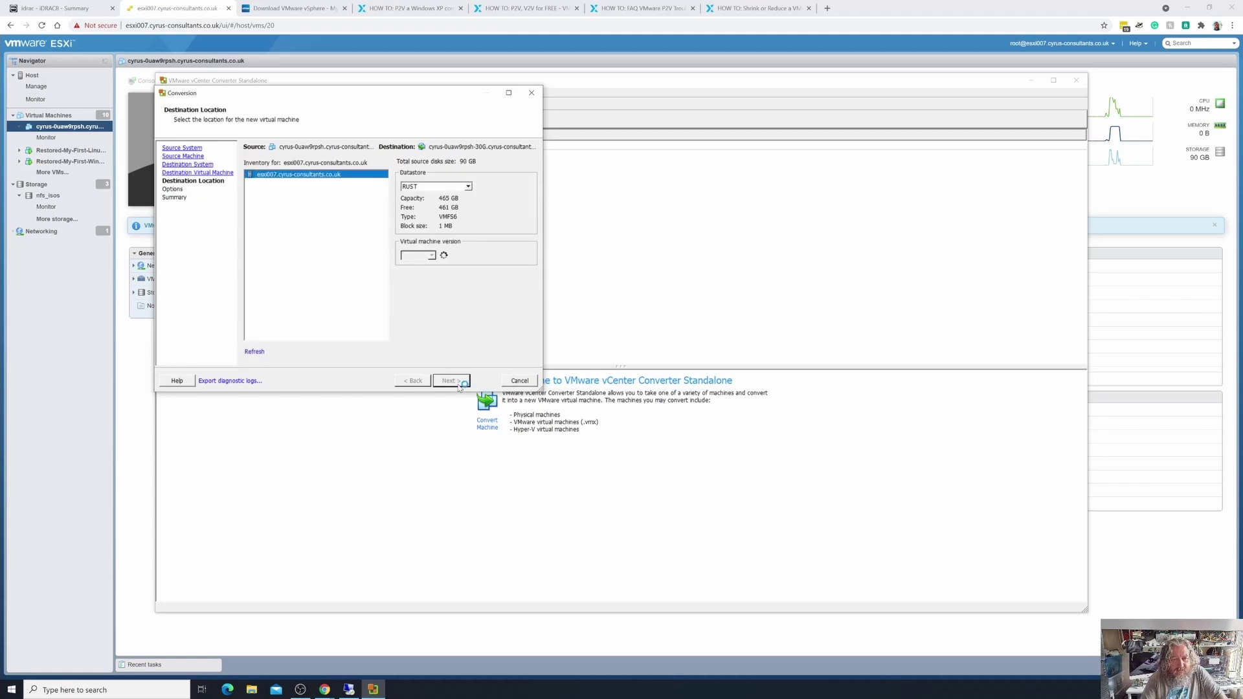
Keep RUST as the destination datastore and advance to the Options page.
click(469, 188)
click(467, 194)
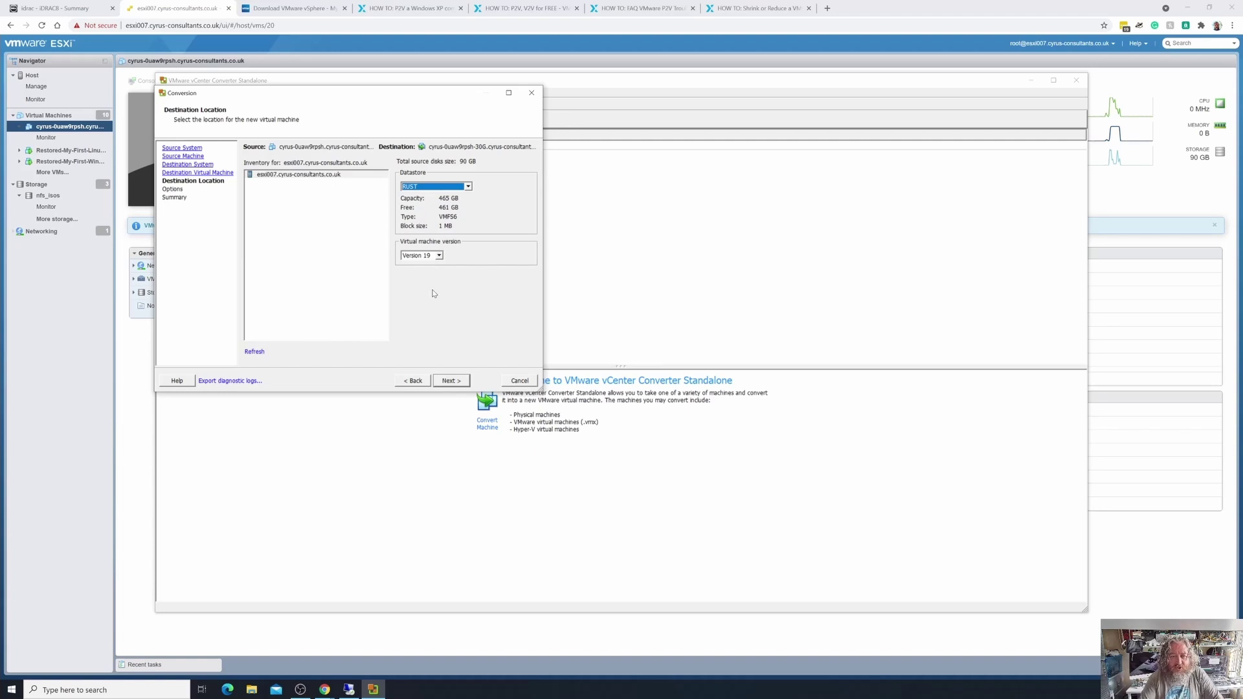
click(451, 382)
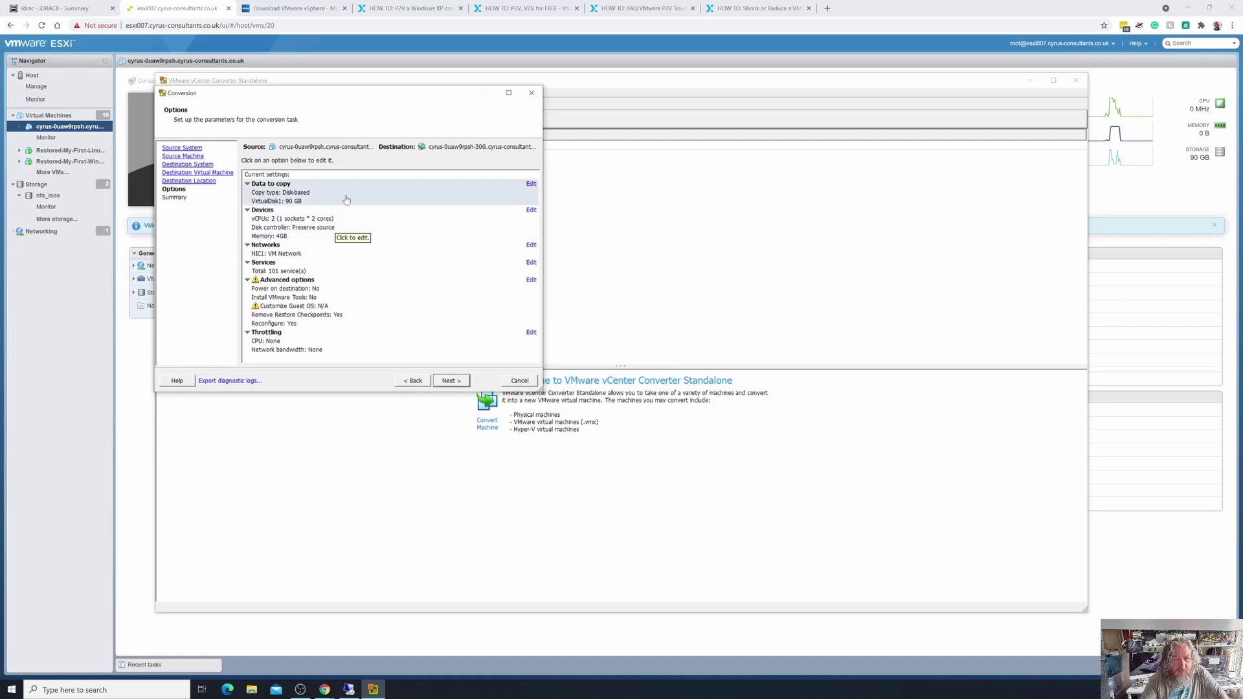
Set Data to copy to selected volumes, with the C: volume sized to 30 GB.
click(346, 200)
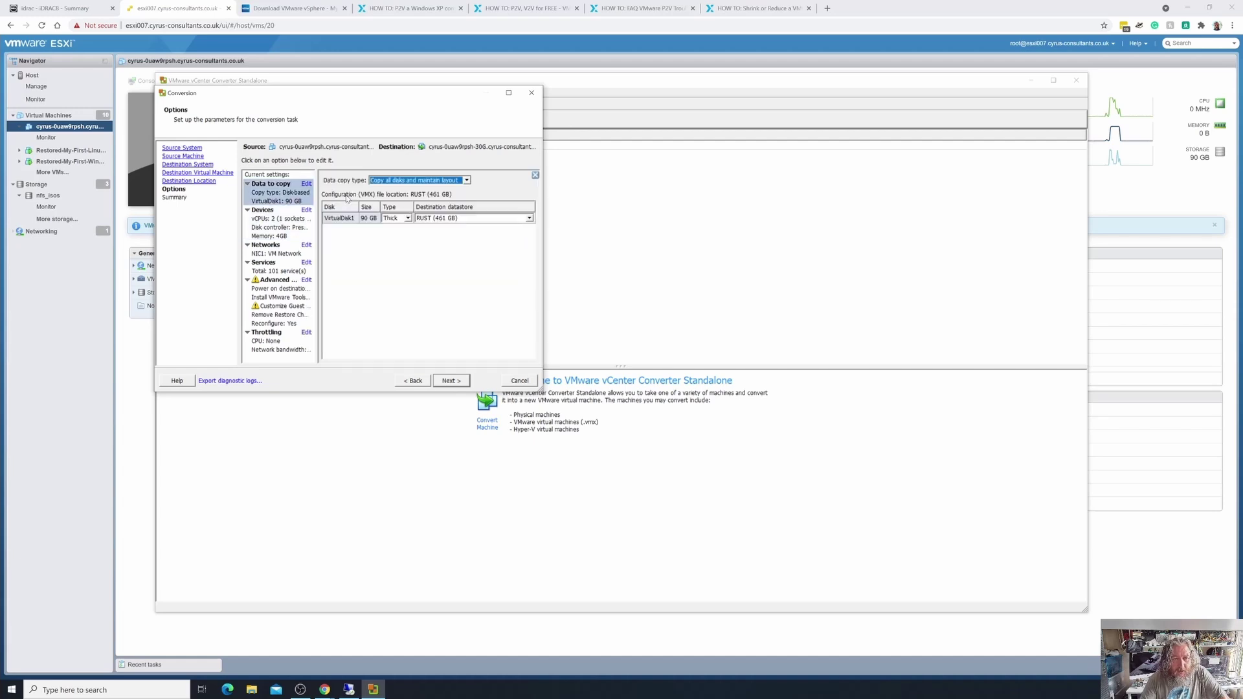
click(466, 182)
click(448, 196)
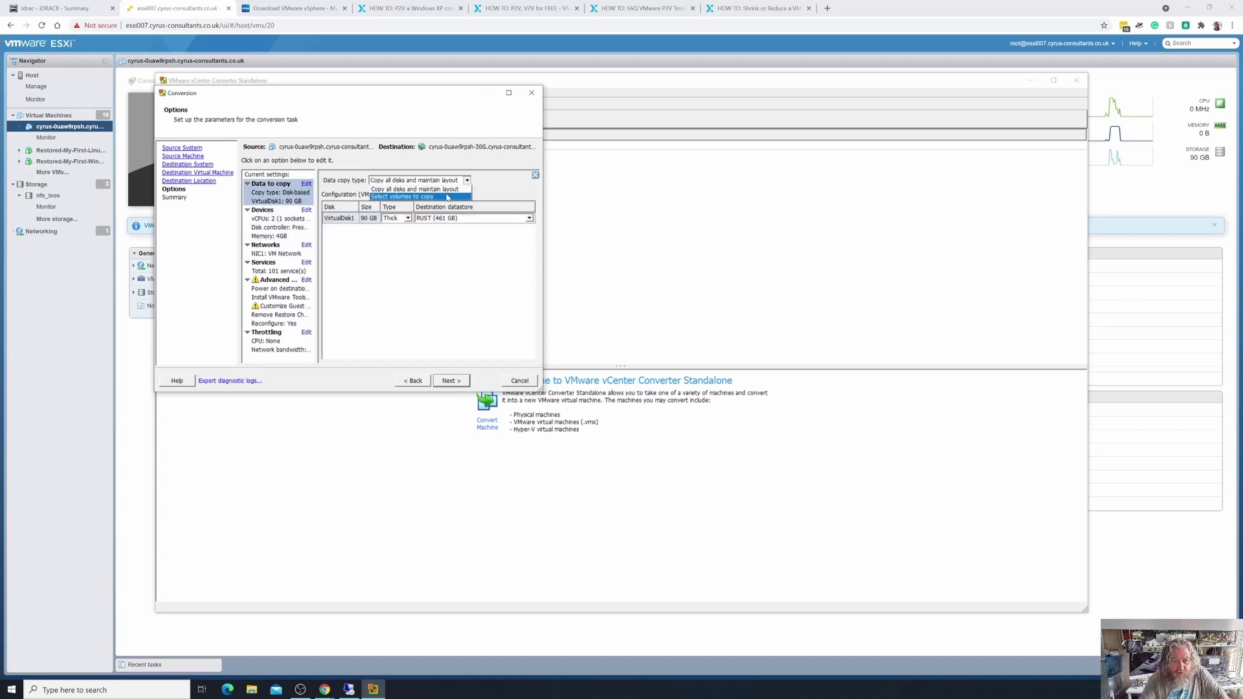
click(402, 250)
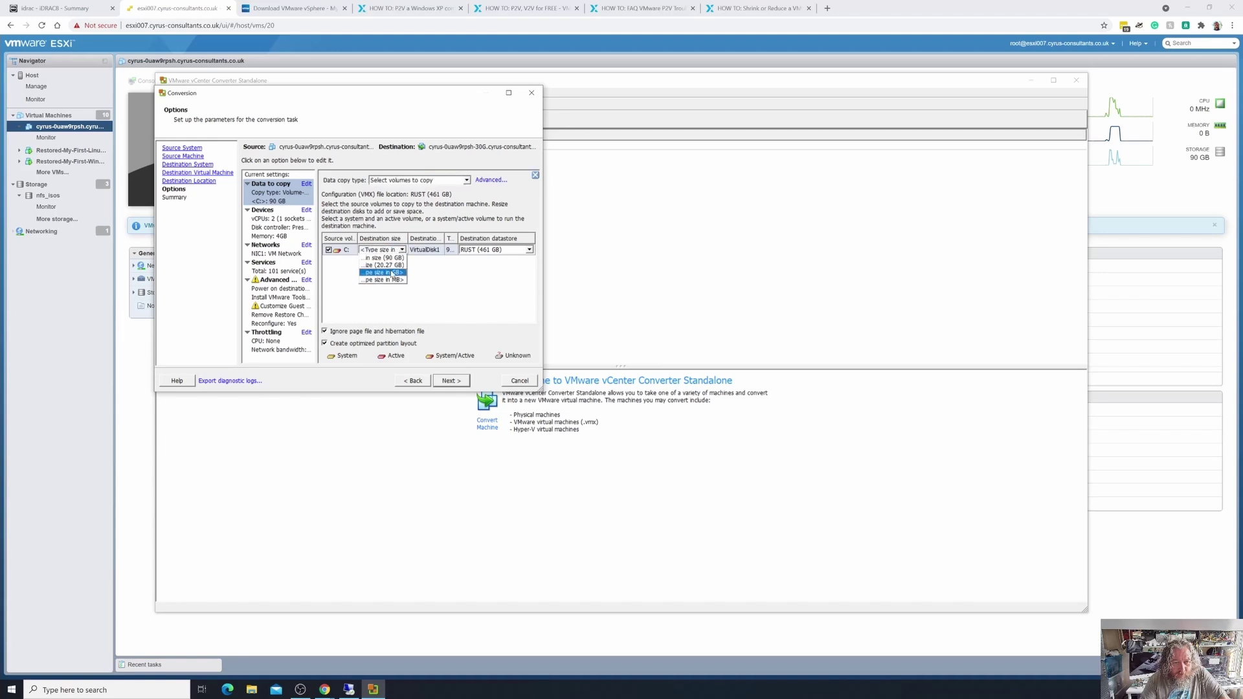
click(391, 273)
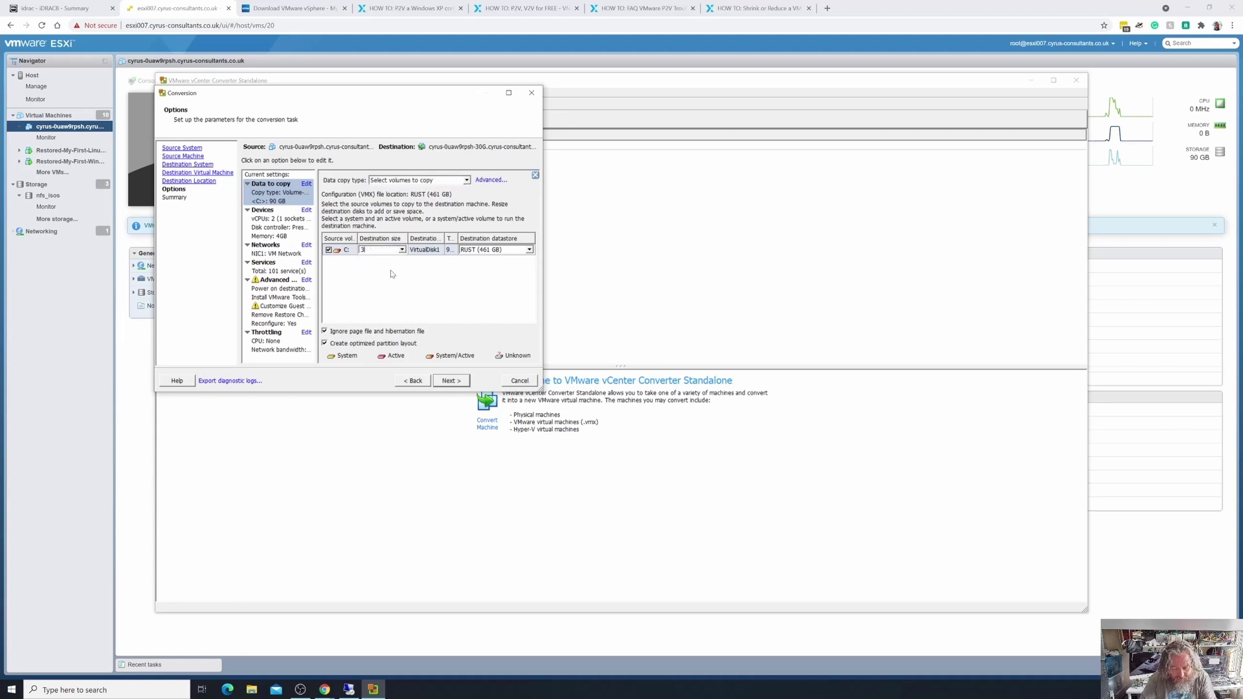
key(Return)
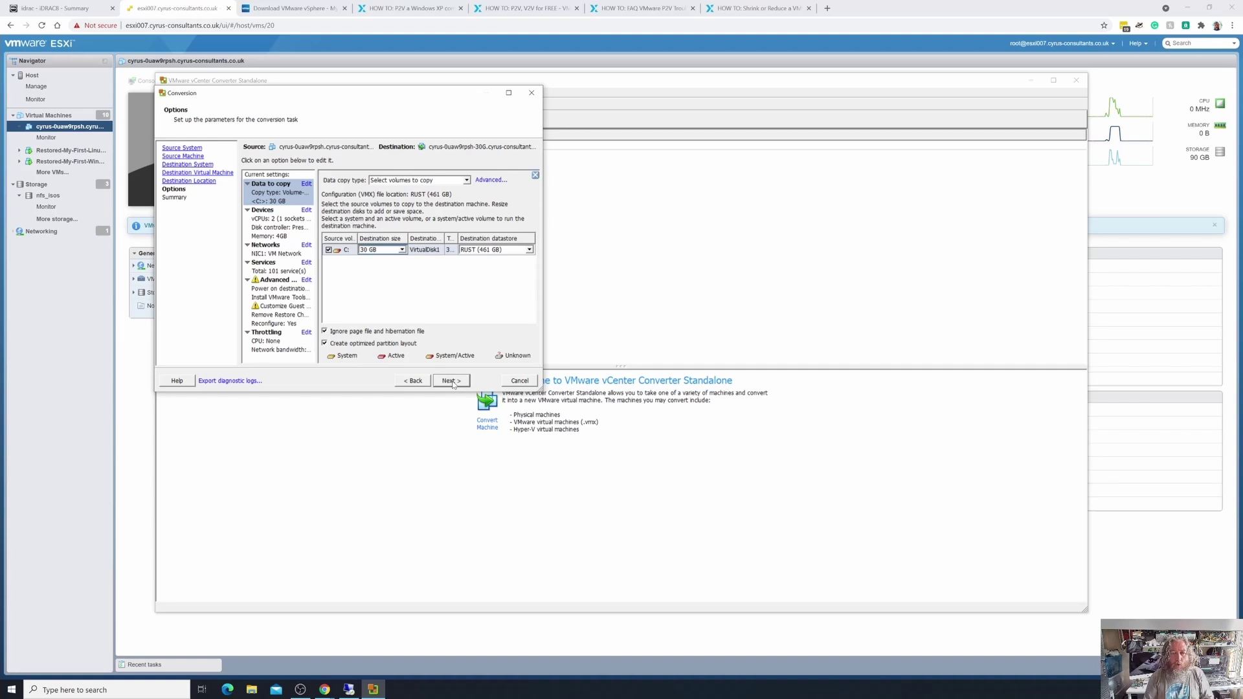
Review the summary for cyrus-0uaw9rpsh-30G and finish the wizard to start the conversion job.
click(451, 381)
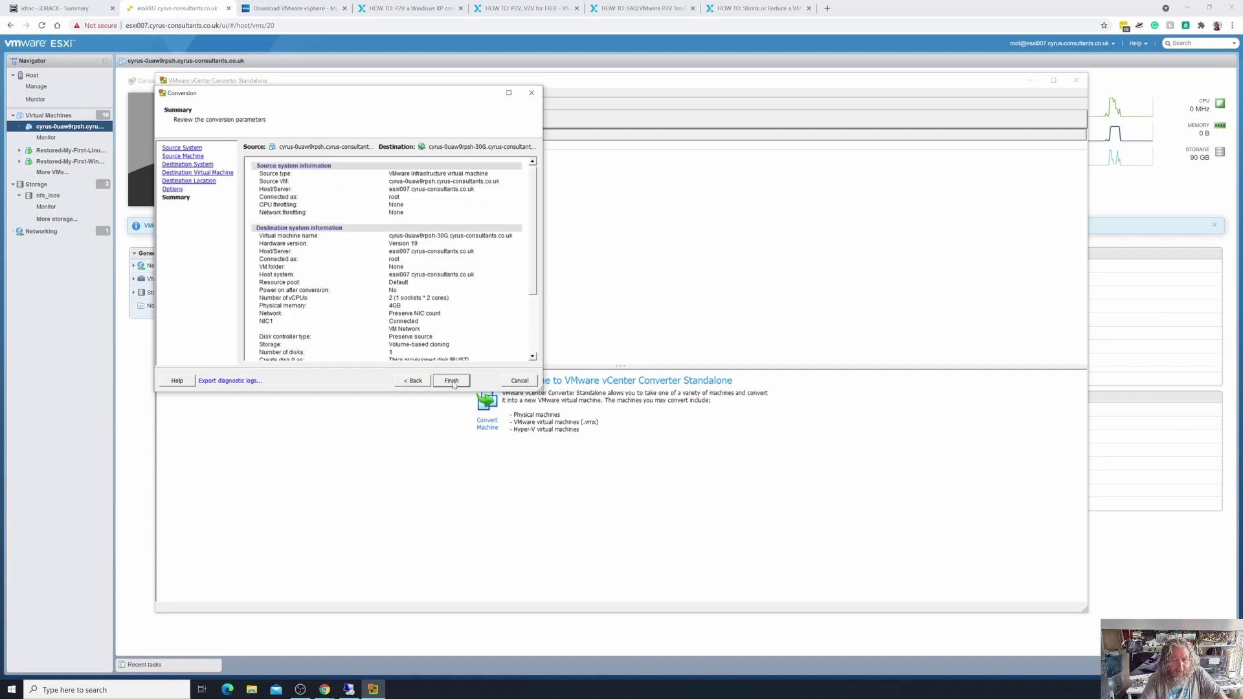
scroll(443, 259, down, 3)
scroll(443, 246, up, 3)
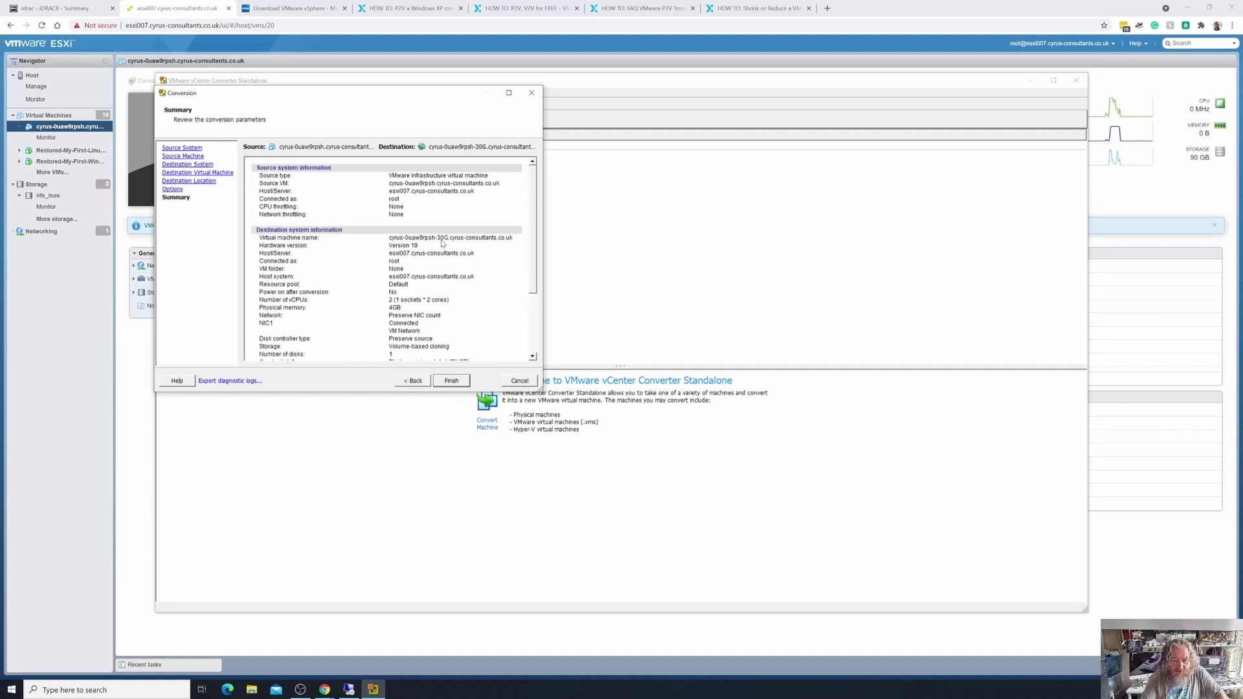
click(455, 384)
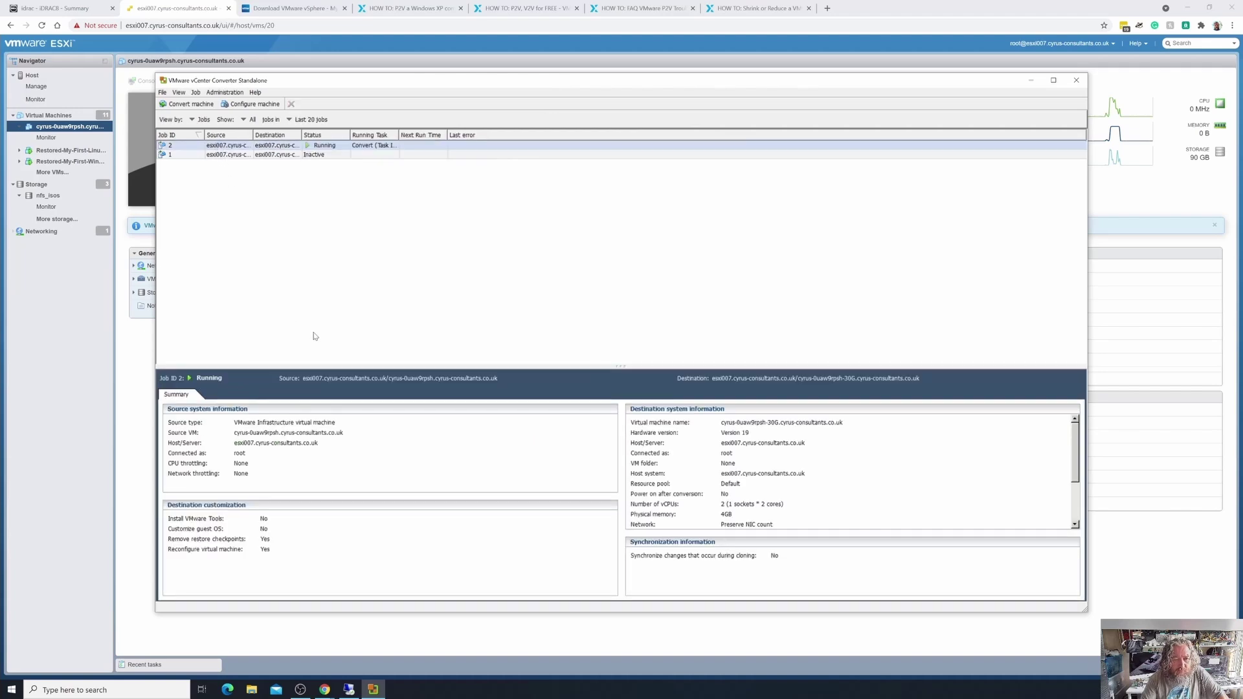
Widen the Running Task column and open job 2's progress for cyrus-0uaw9rpsh-30G until it shows Completed.
drag(399, 134, 429, 134)
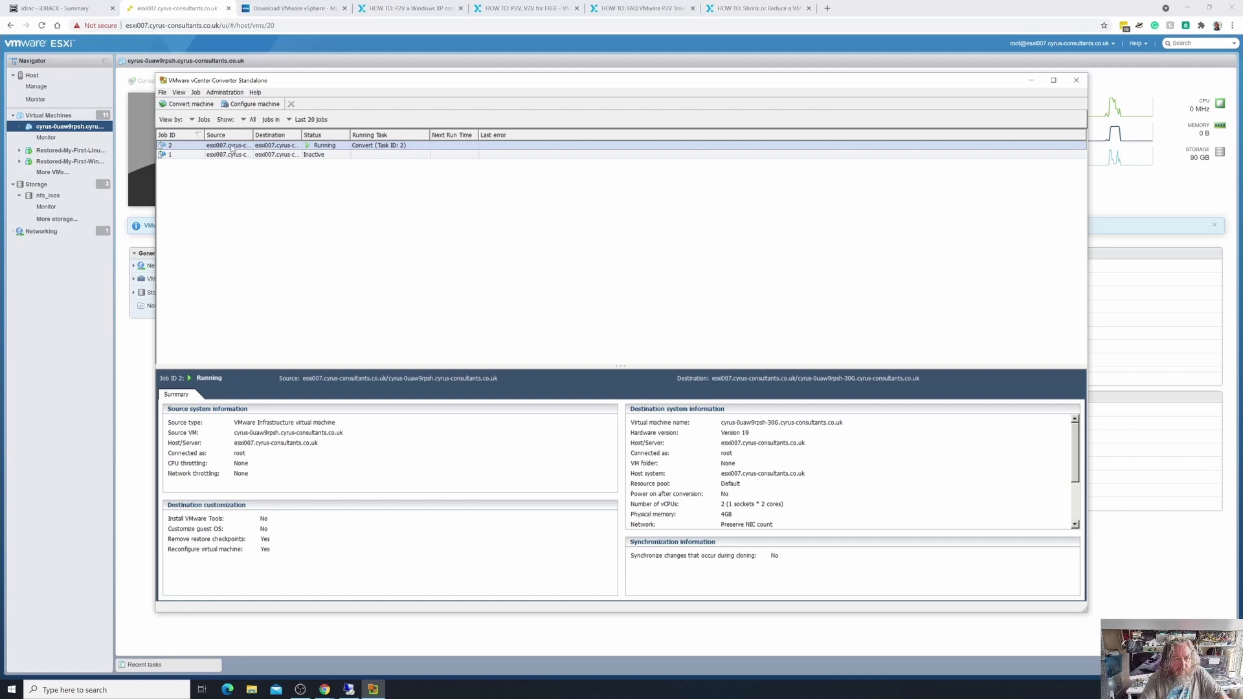
double_click(231, 148)
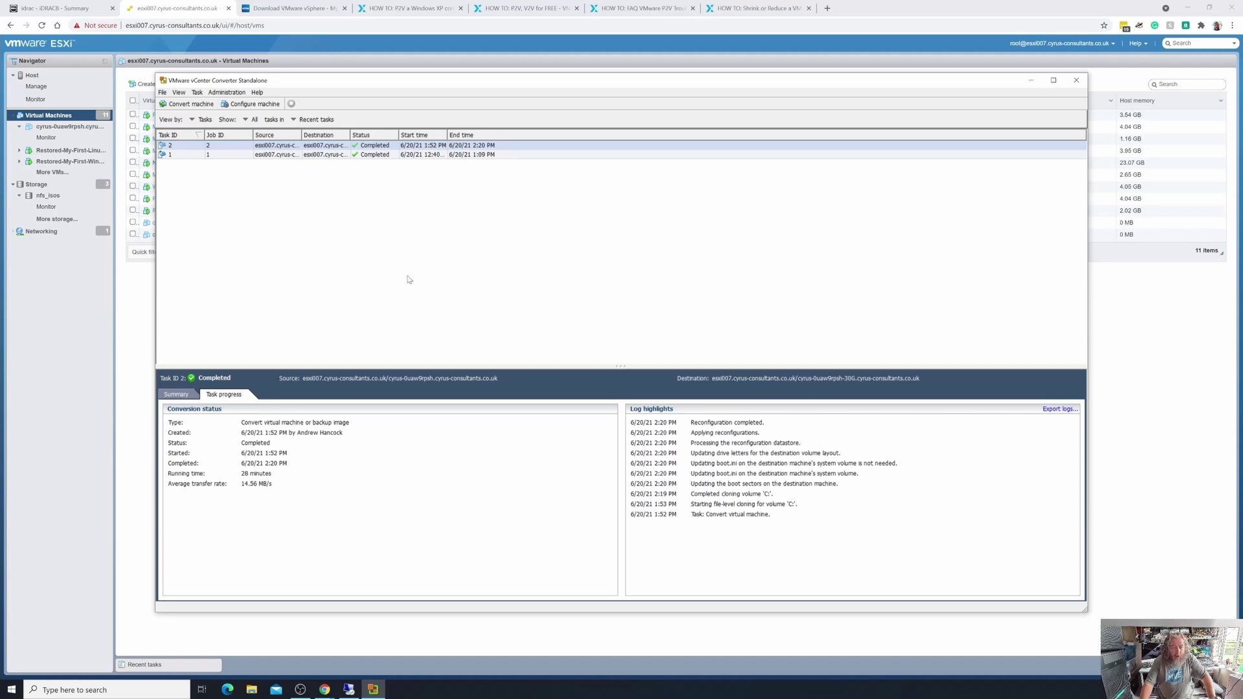
Compare the original 90 GB XP VM's summary with the cyrus-0uaw9rpsh-30G clone's 30 GB summary.
click(522, 47)
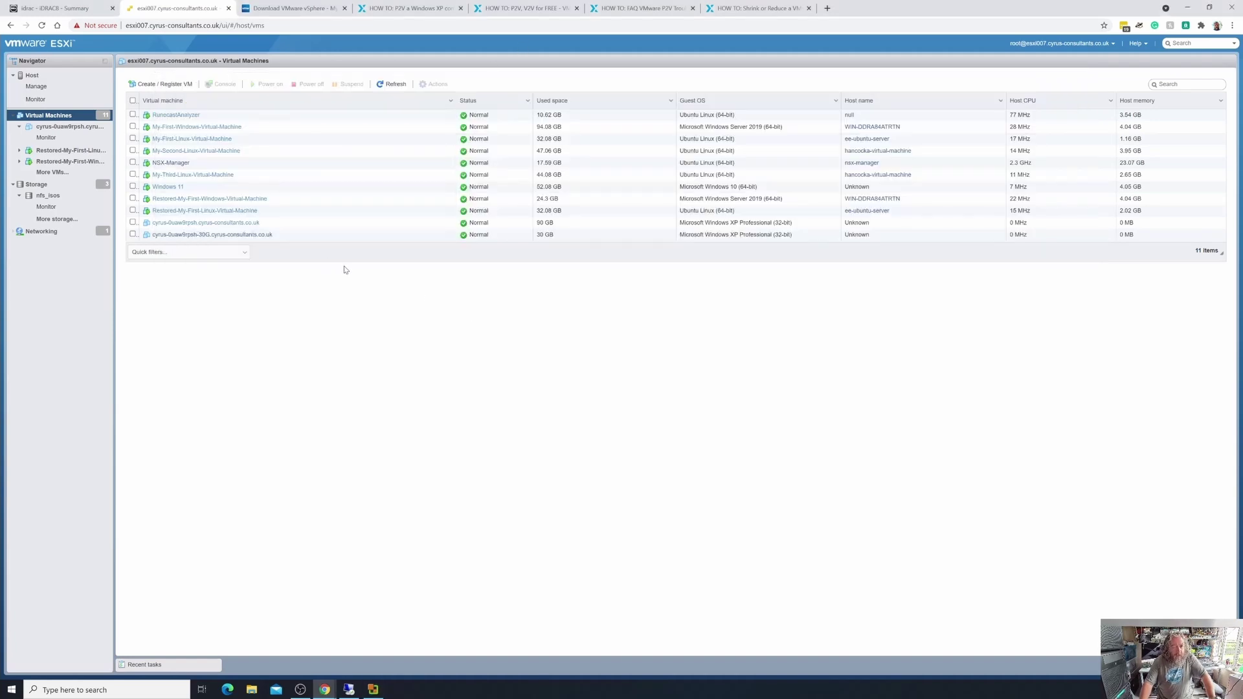
click(192, 235)
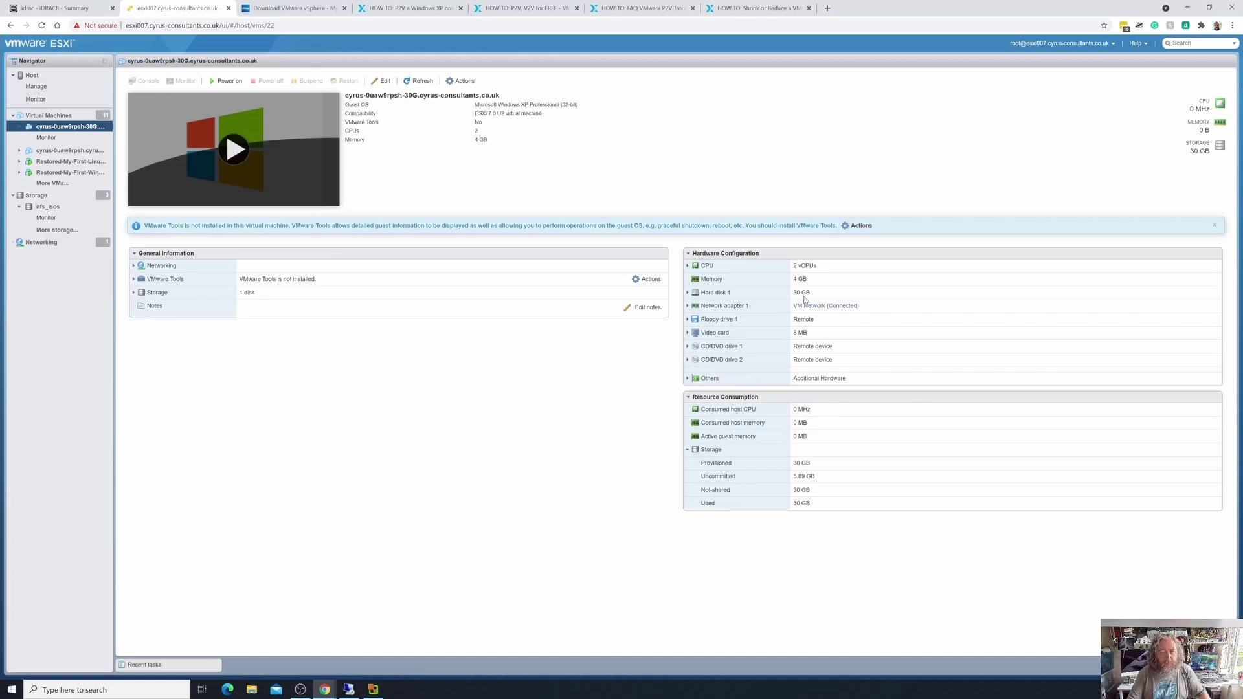
click(50, 117)
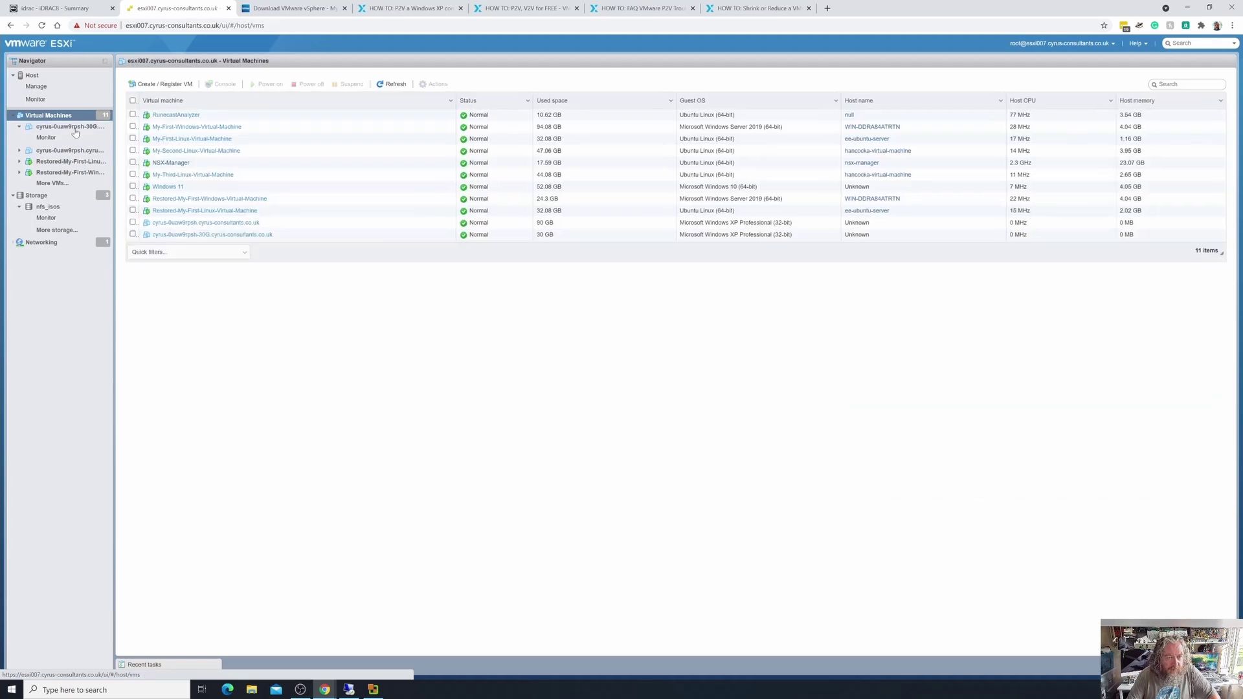
click(194, 223)
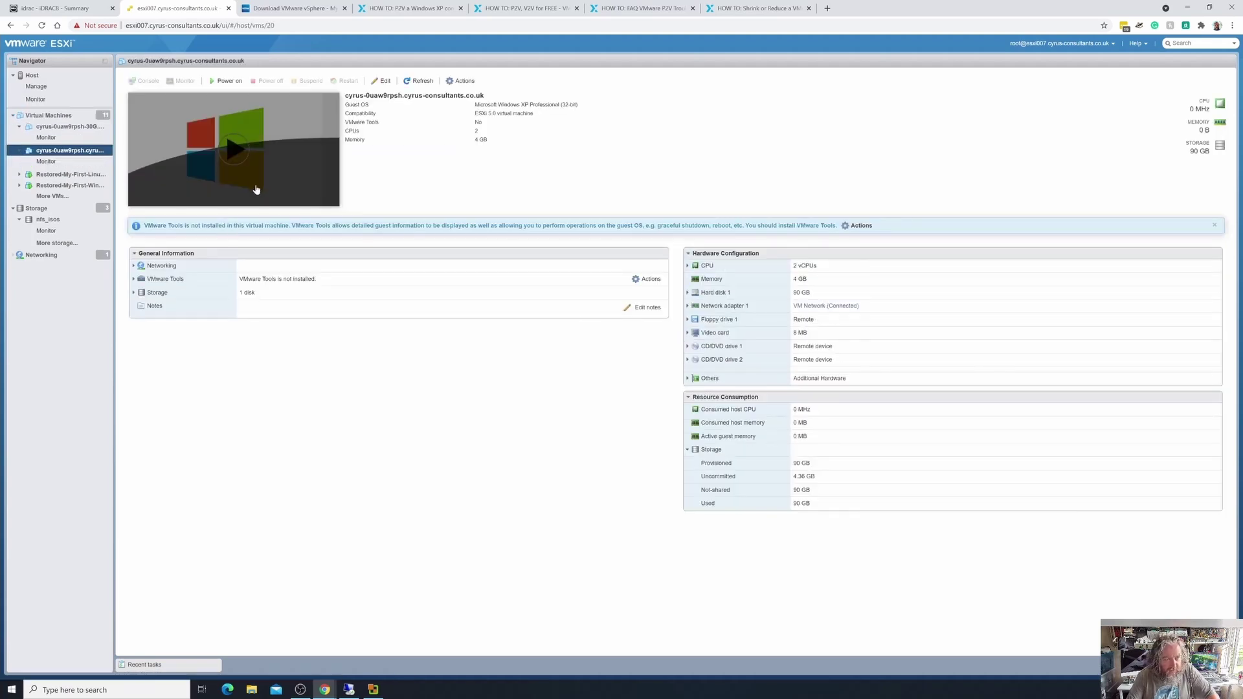
click(231, 152)
click(69, 127)
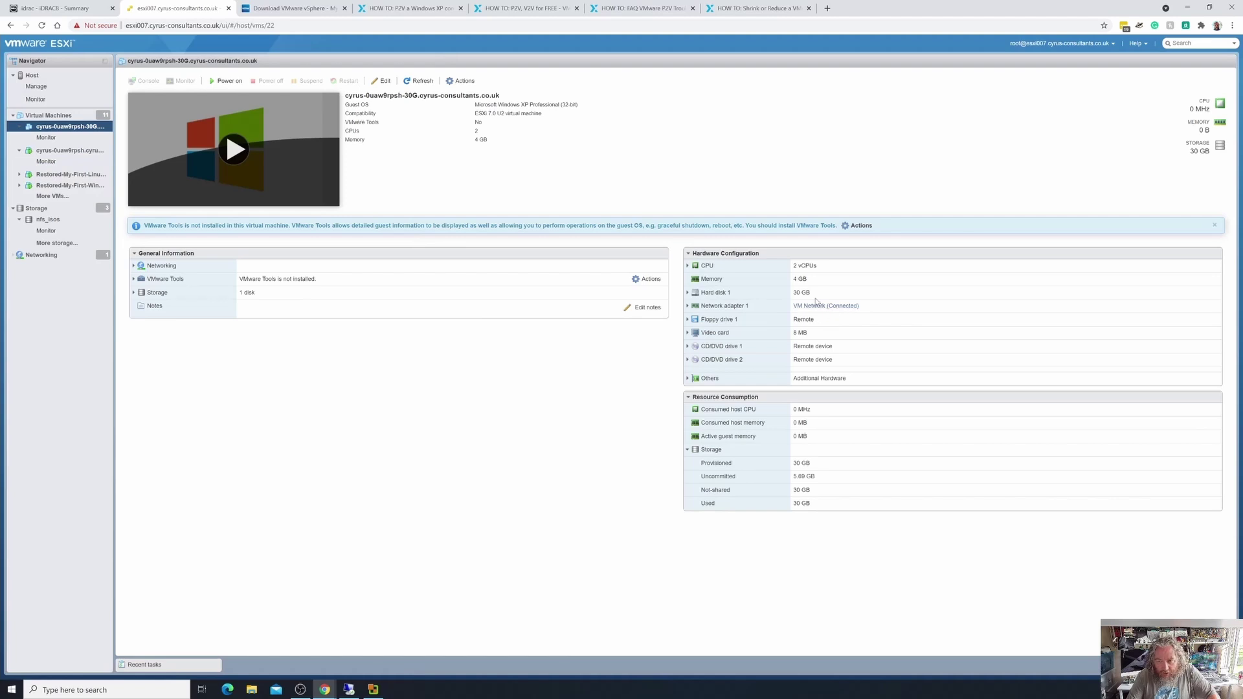
Power on the cyrus-0uaw9rpsh-30G clone, select the original XP VM, and return to Remote Desktop.
click(230, 81)
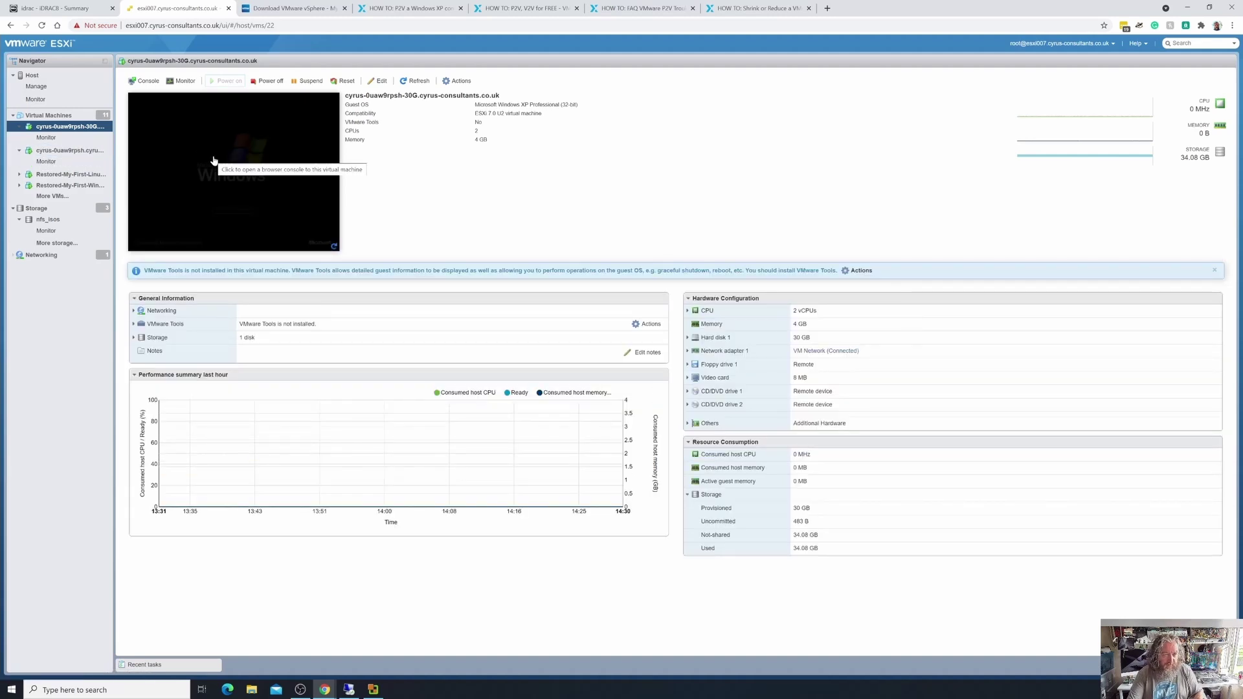
click(91, 153)
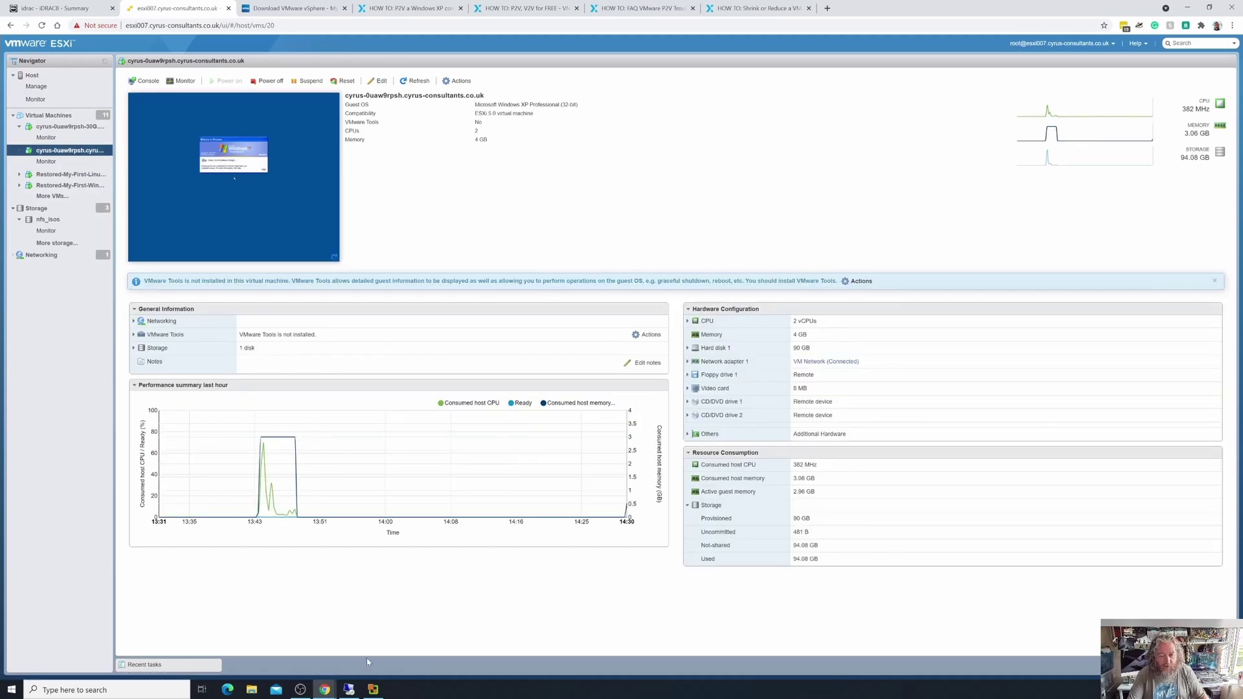
click(349, 689)
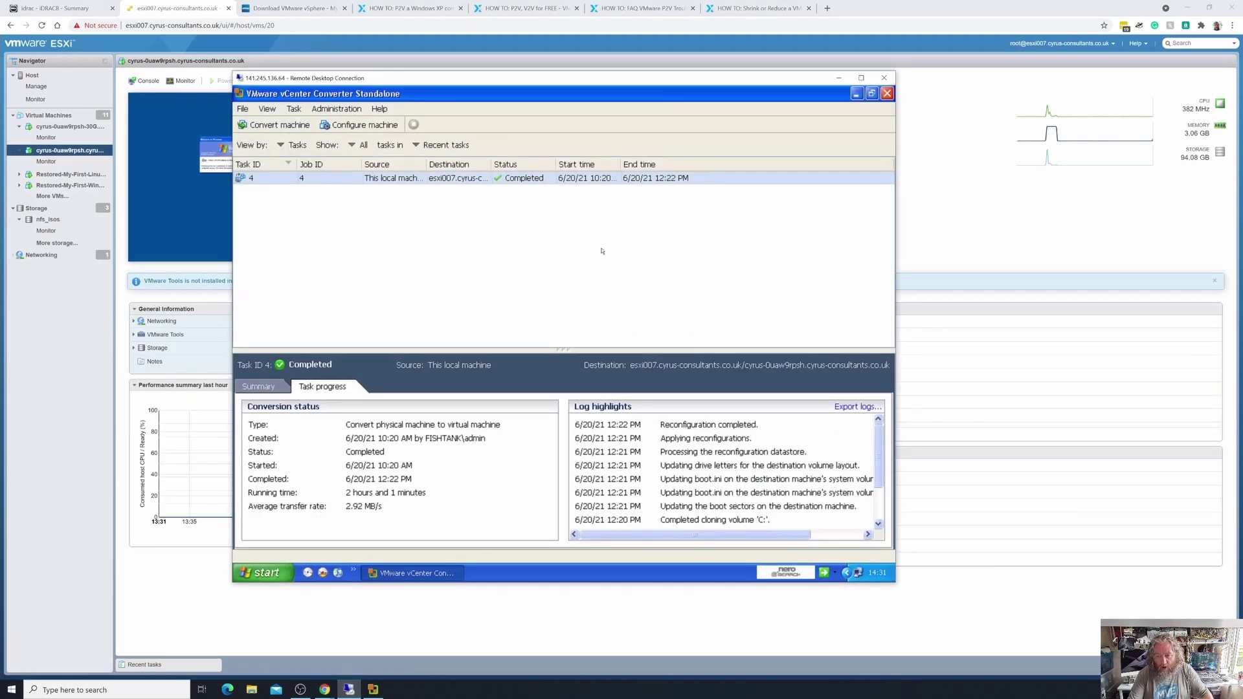
Minimize Converter, view the source XP machine's System Properties from My Computer, then minimize Remote Desktop.
click(856, 94)
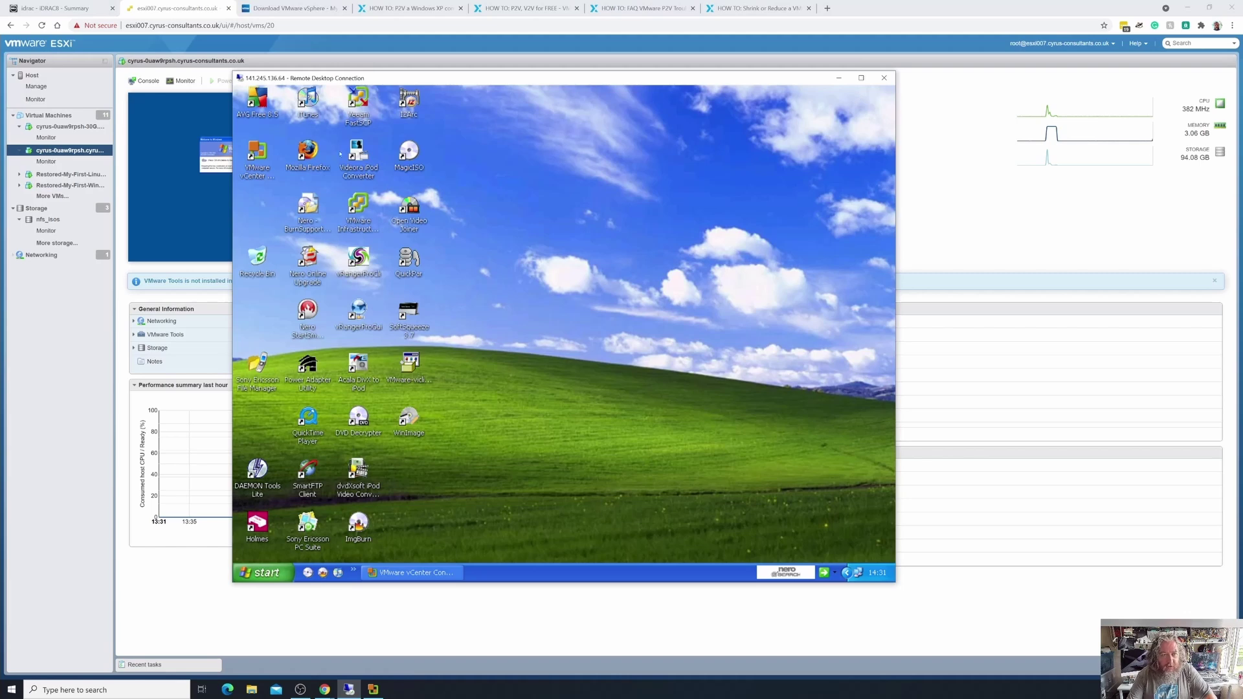
click(277, 568)
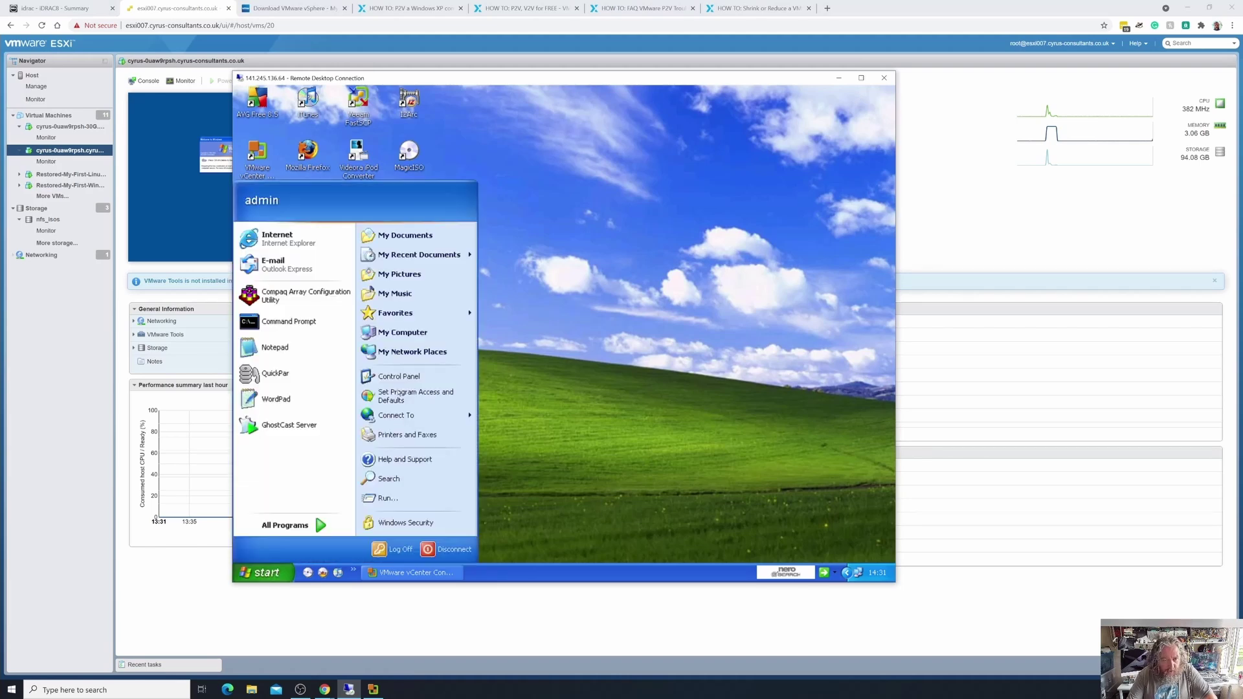
right_click(423, 334)
click(463, 461)
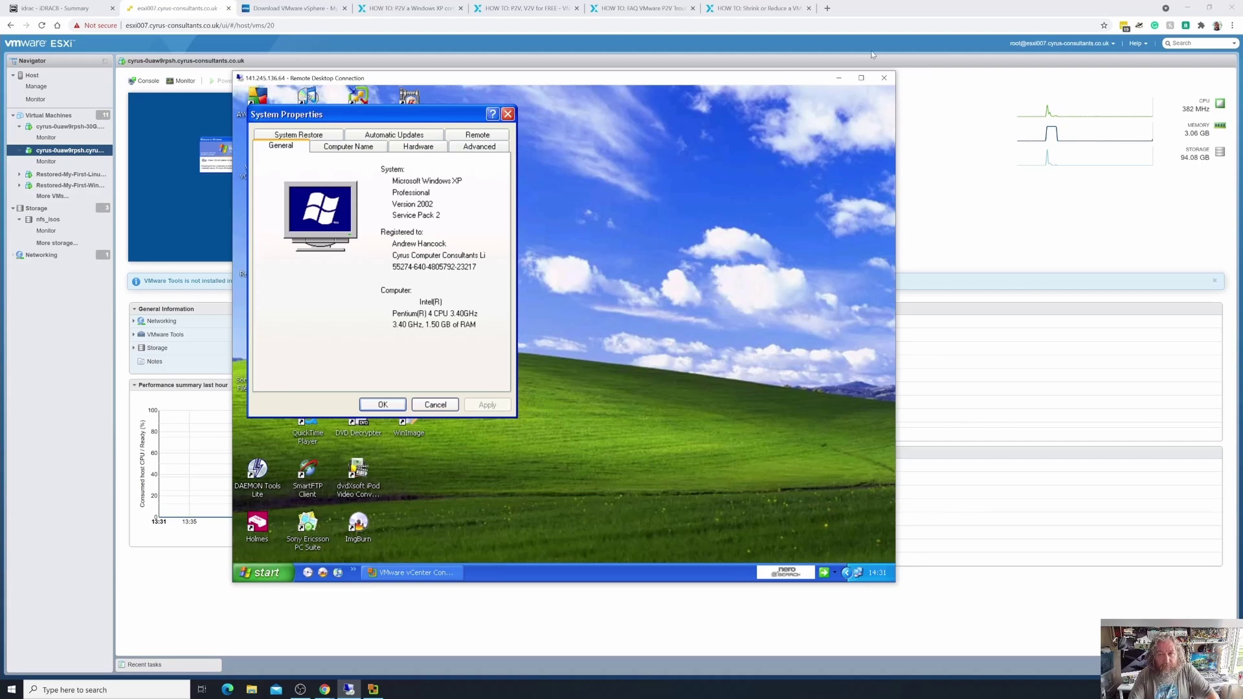
click(844, 79)
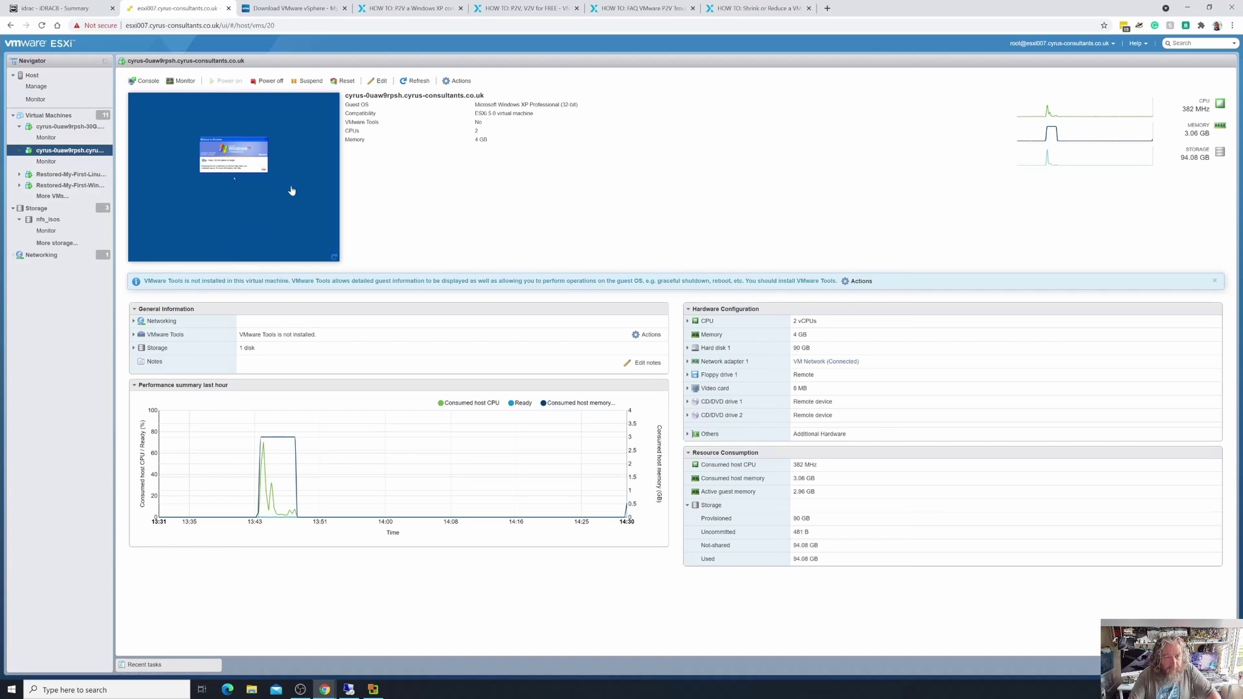
Launch the 30G clone in VMware Remote Console from its Console menu, allowing the browser to open it.
click(70, 126)
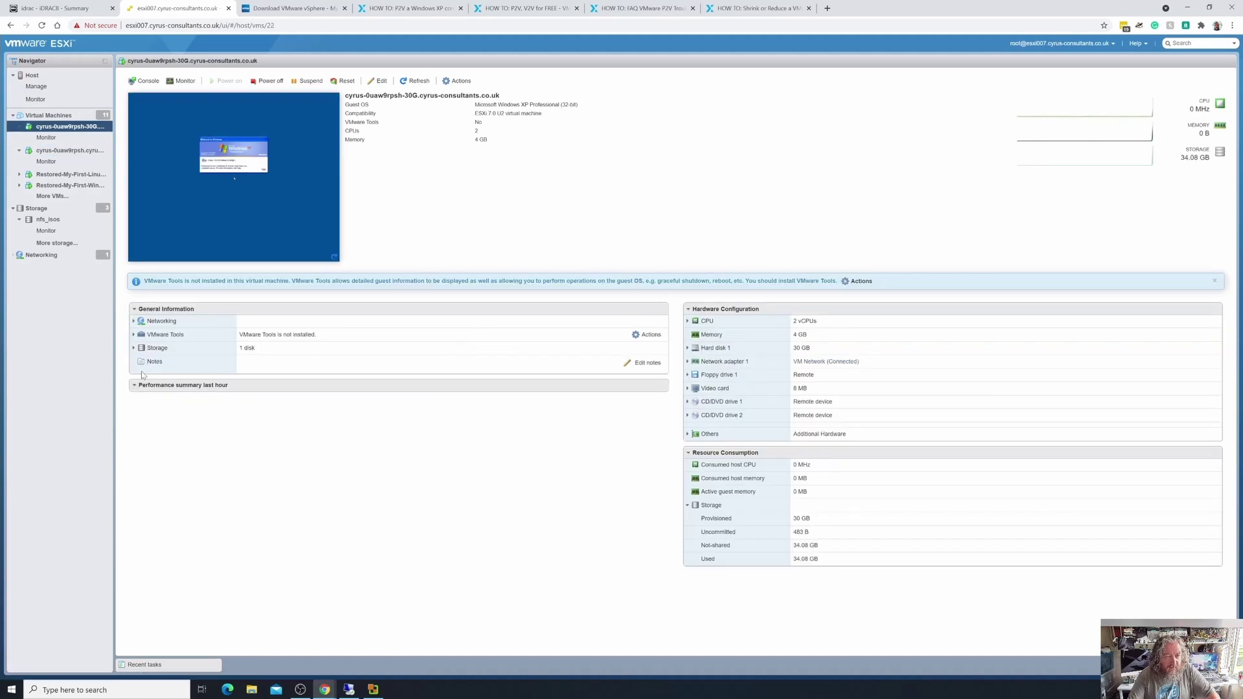
click(213, 227)
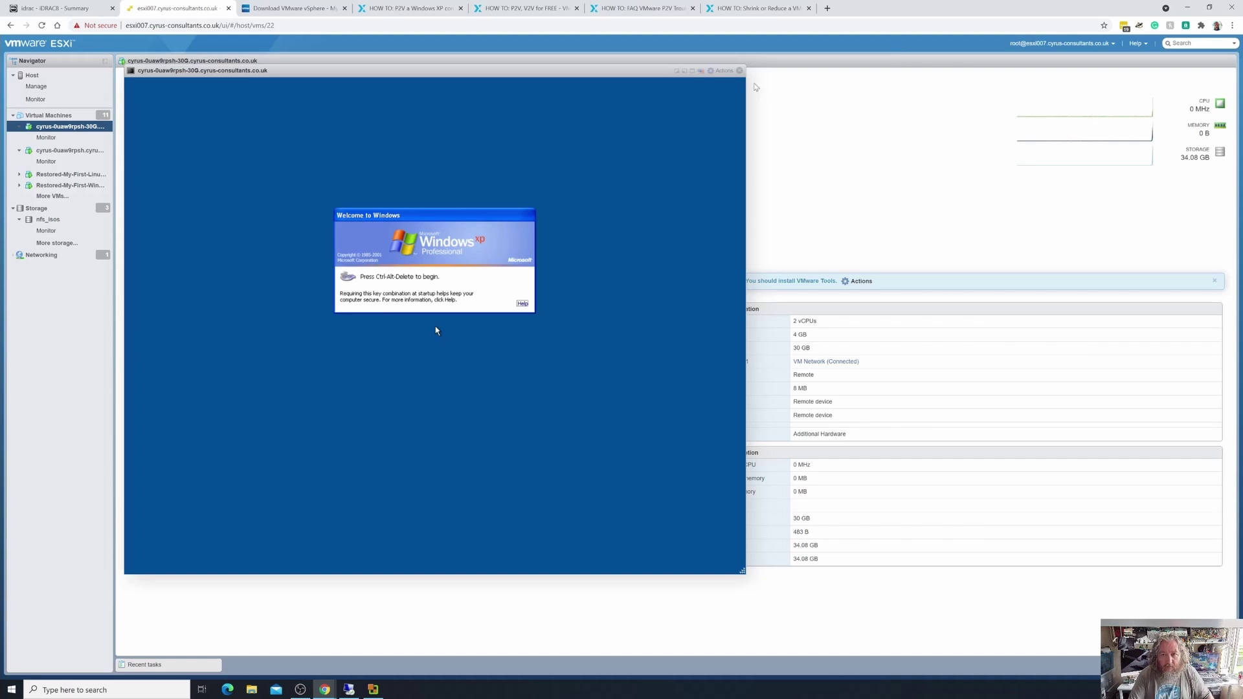
click(740, 70)
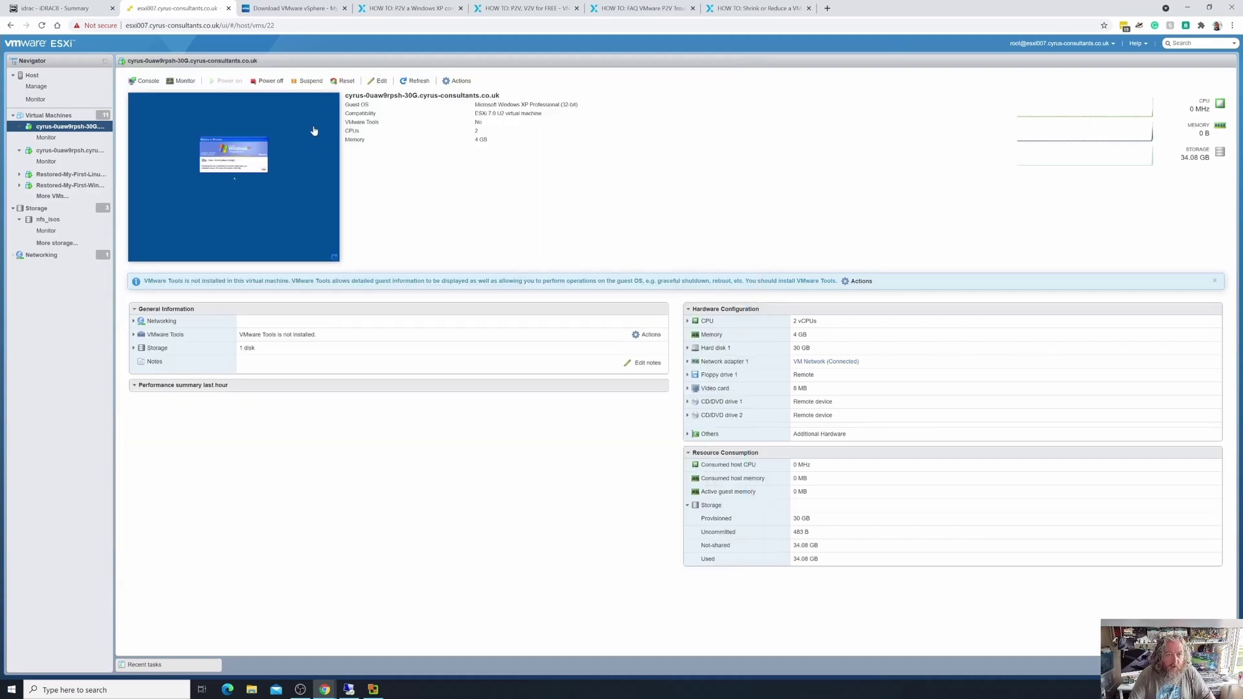
right_click(315, 154)
mouse_move(374, 188)
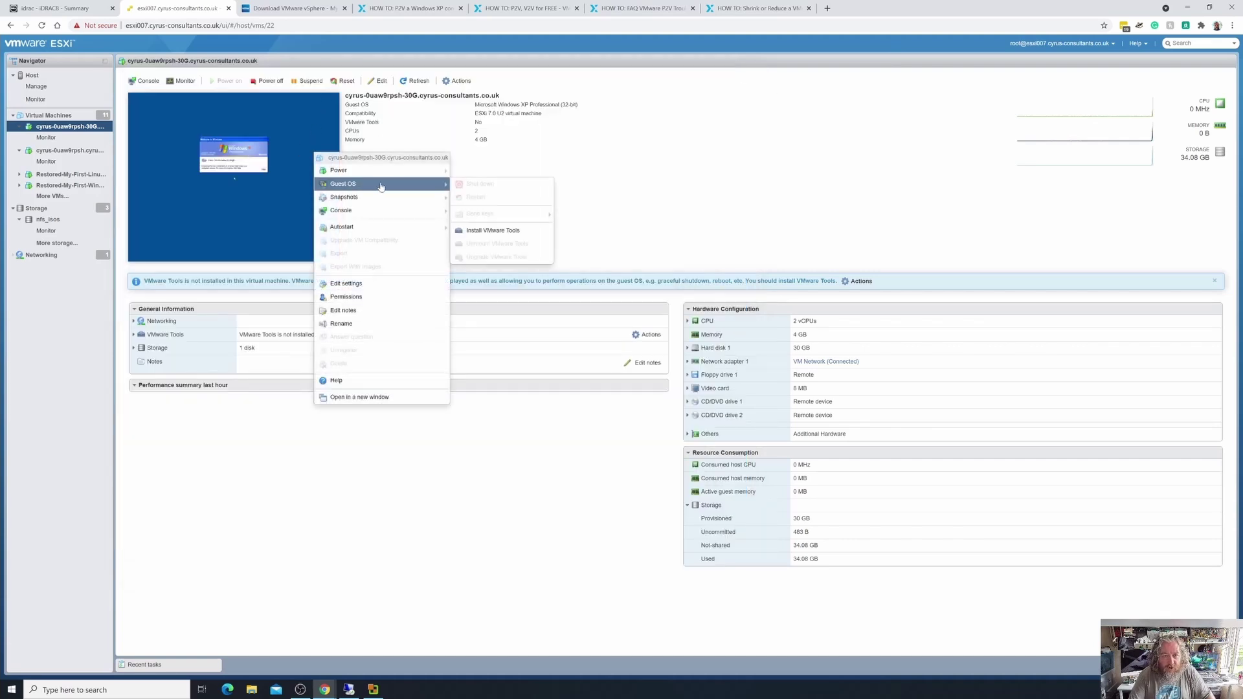
mouse_move(415, 211)
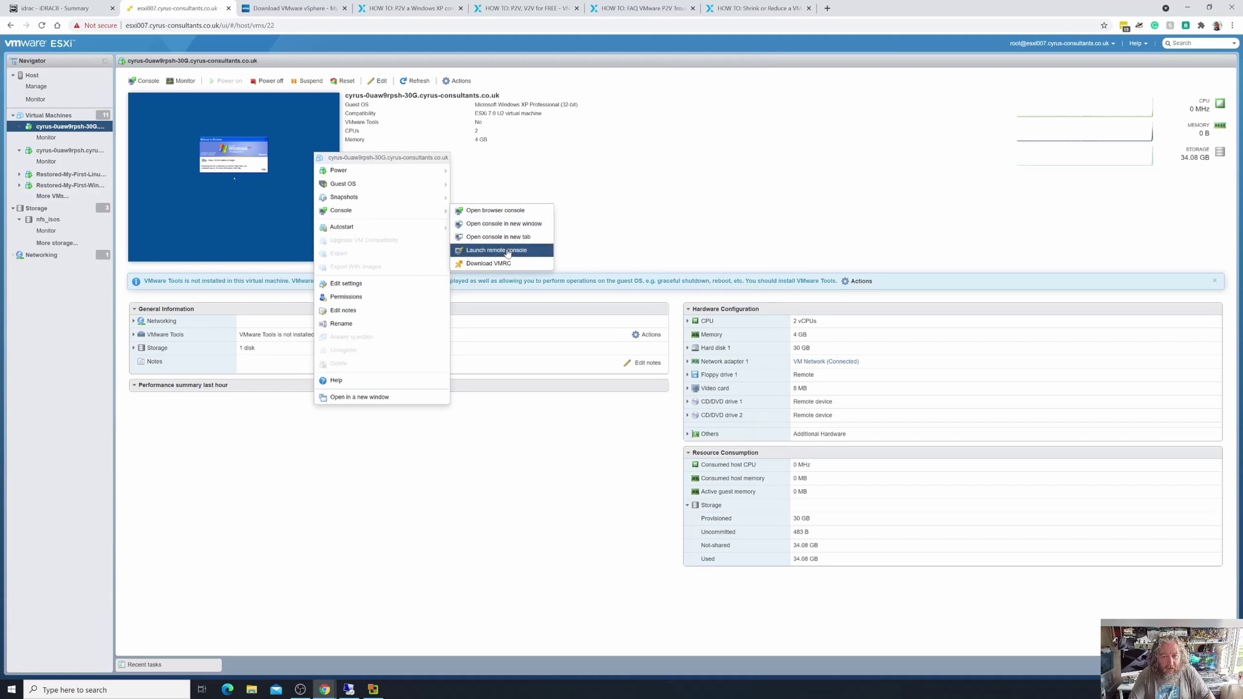
click(518, 250)
click(672, 108)
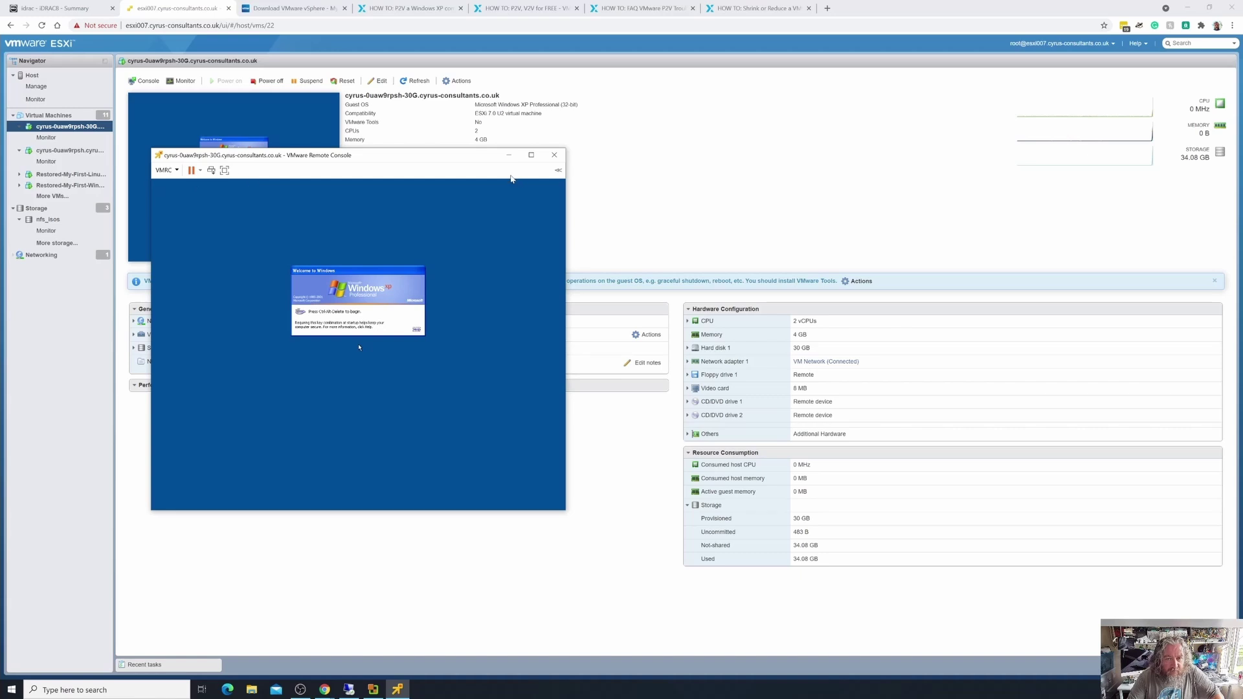
Reposition the Remote Console window, send Ctrl+Alt+Del, and log on to the XP clone.
drag(285, 155, 442, 189)
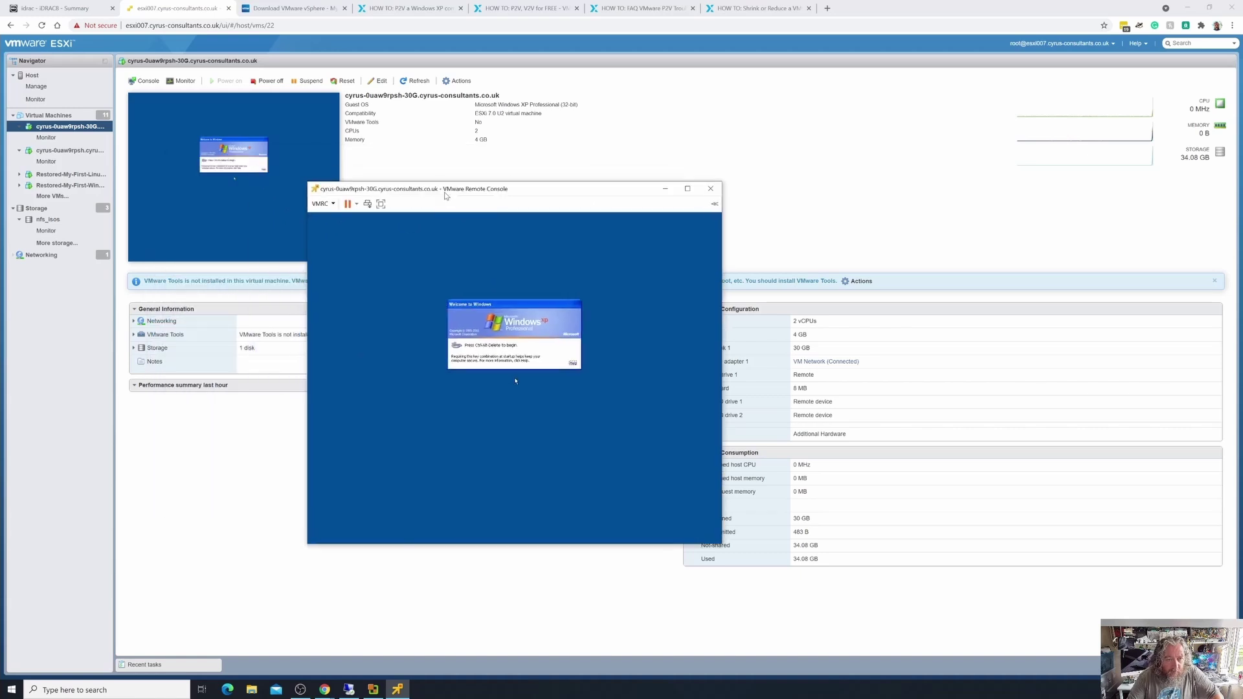
click(411, 324)
key(ctrl+alt+Insert)
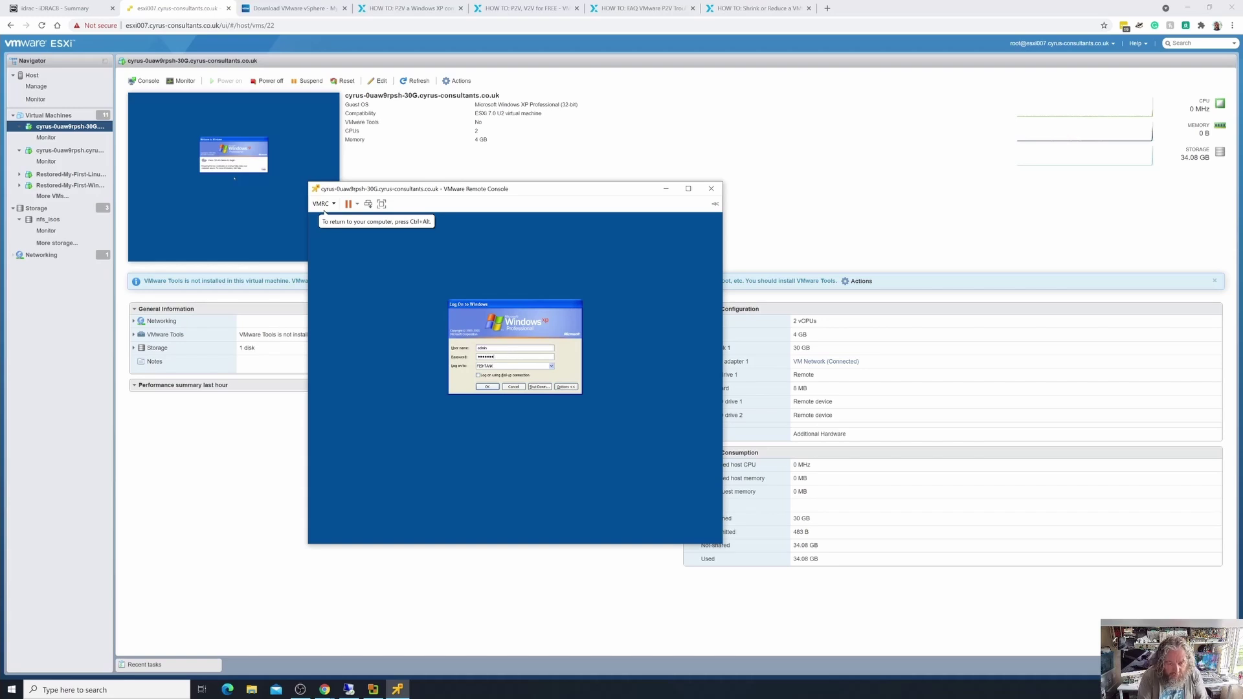
key(Return)
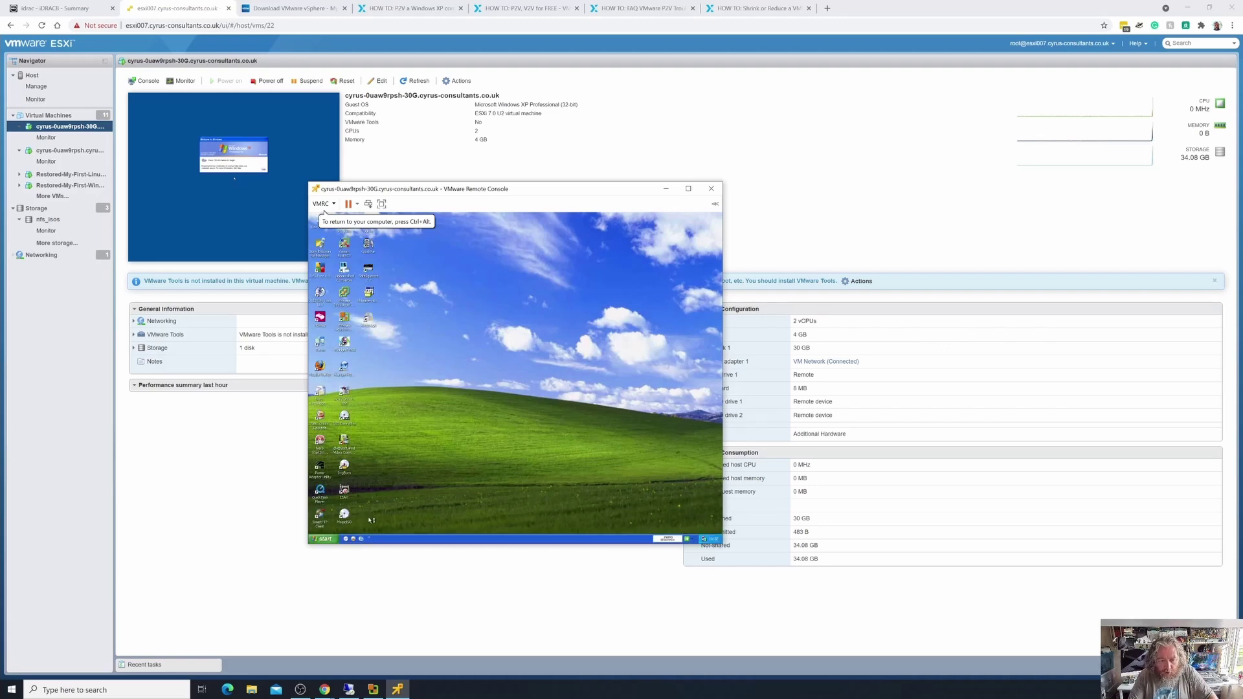
Open My Computer and show Local Disk (C:) properties to confirm its roughly 30 GB size.
click(325, 539)
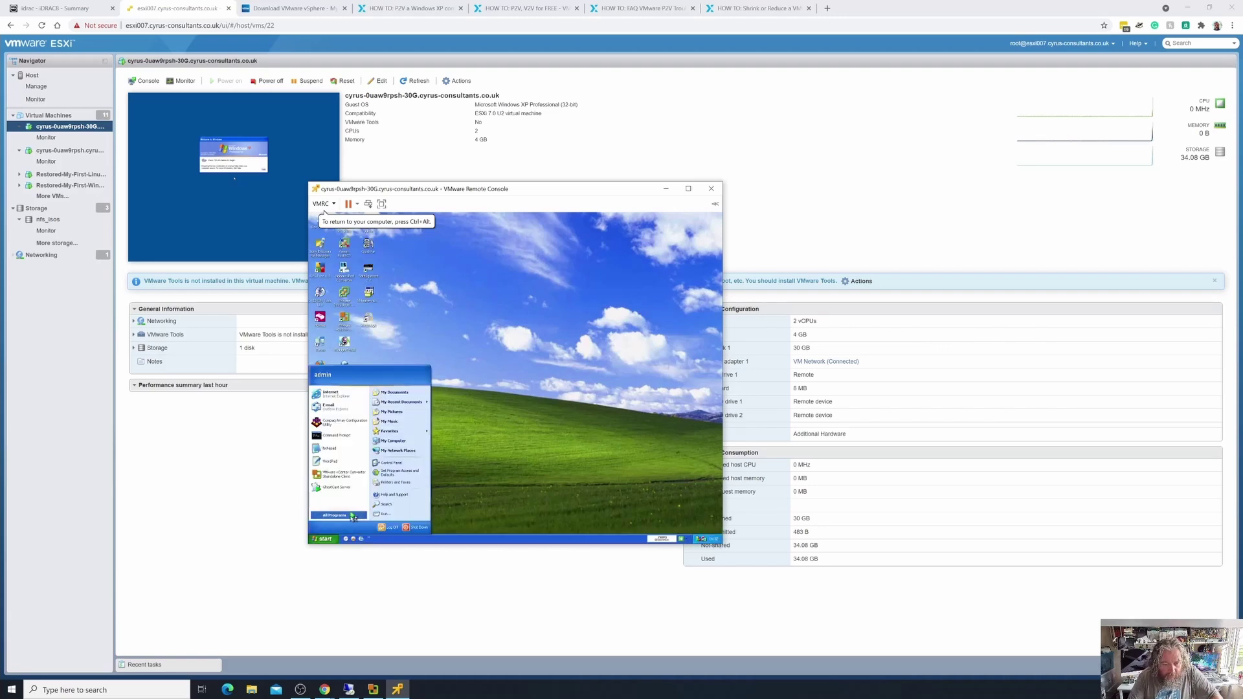
click(411, 446)
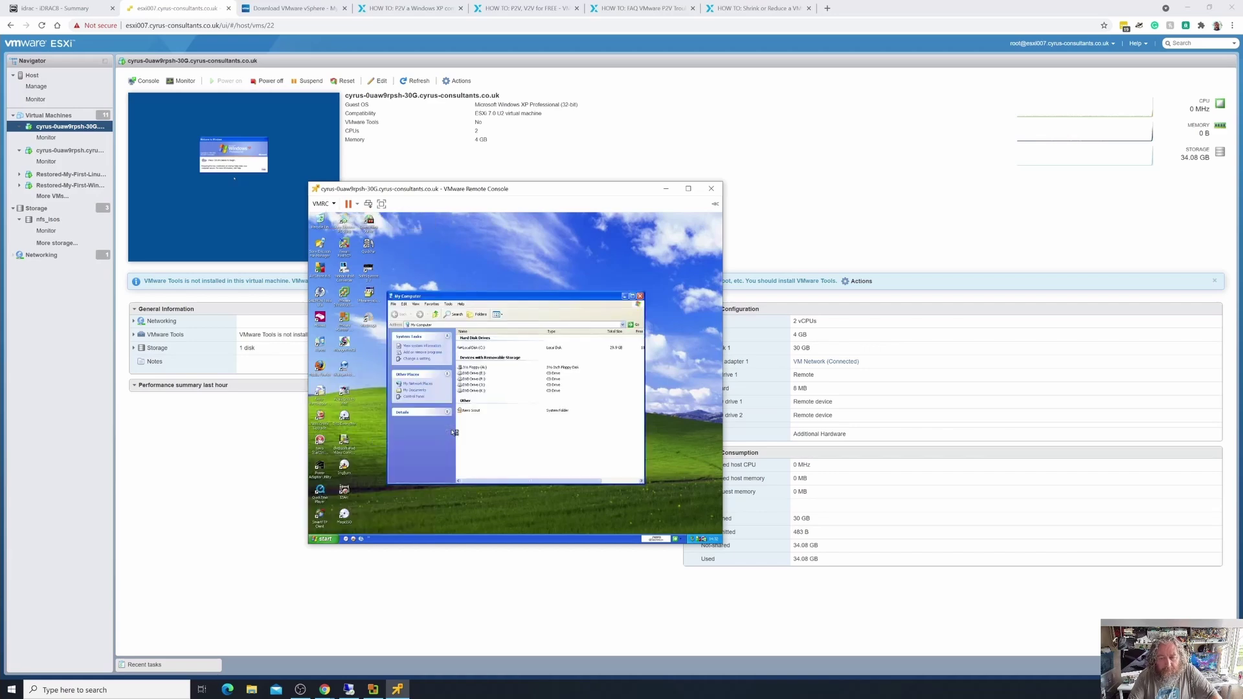
double_click(471, 350)
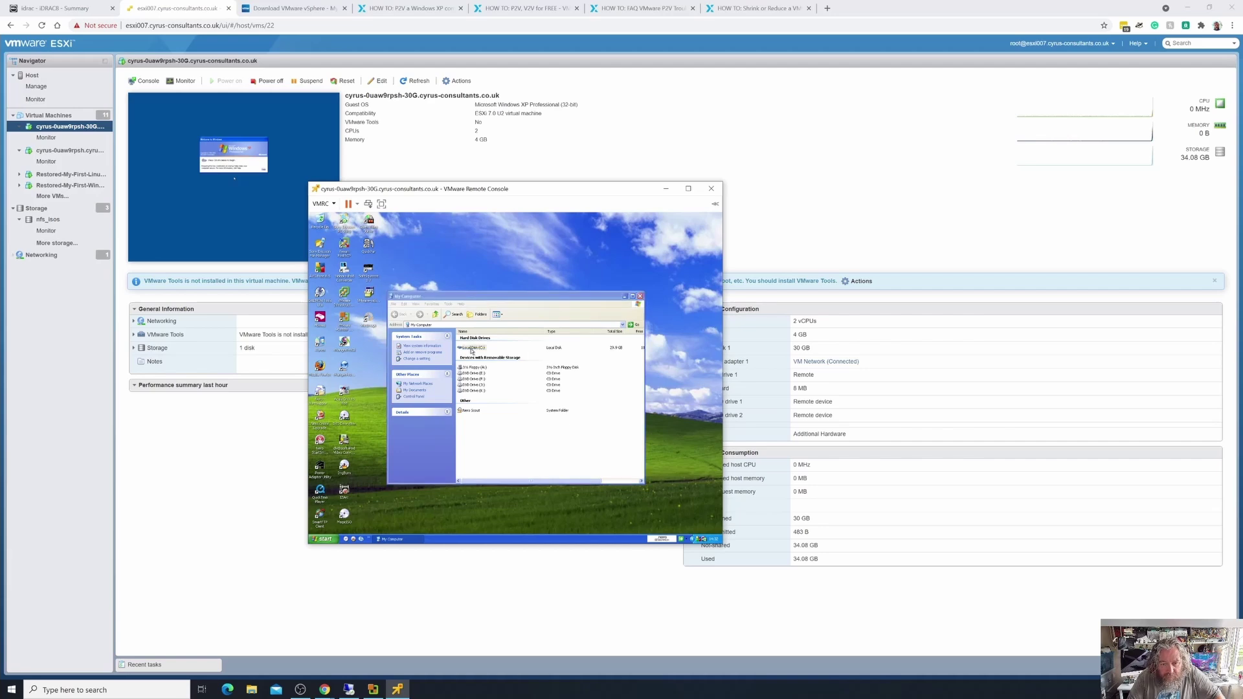
right_click(483, 350)
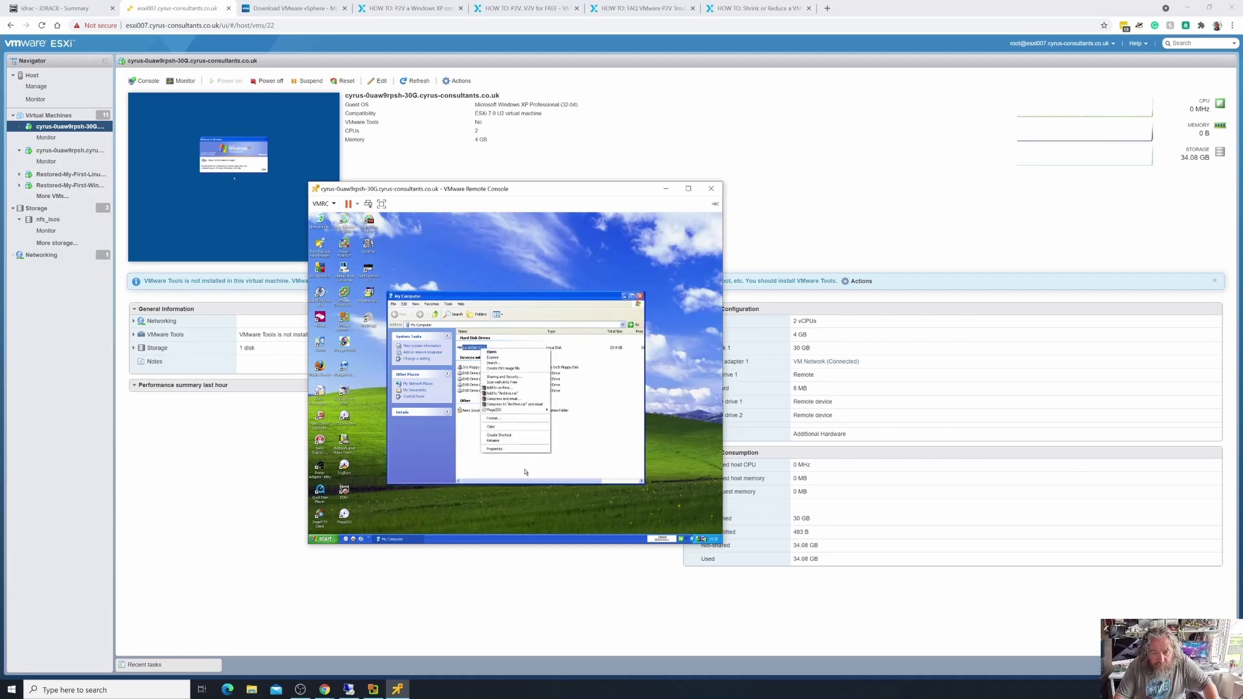
click(515, 450)
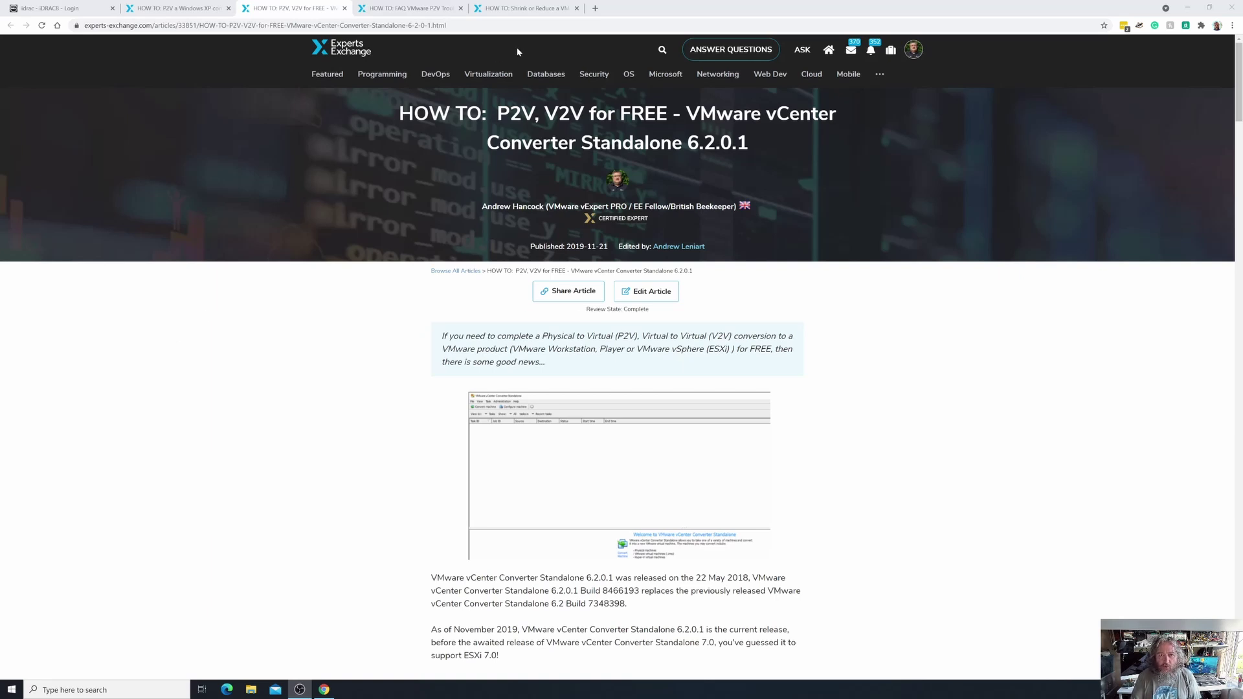
Switch to the browser tab 'HOW TO: Shrink or Reduce a VMware Virtual Machine Disk'.
click(527, 13)
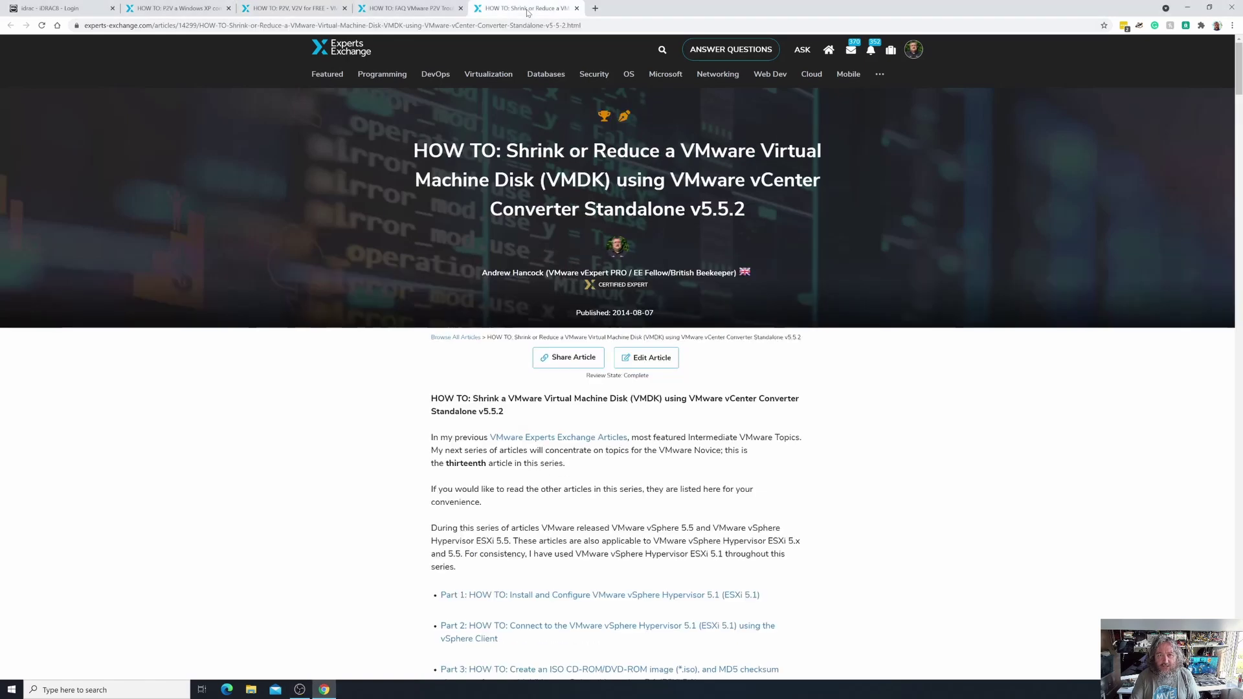